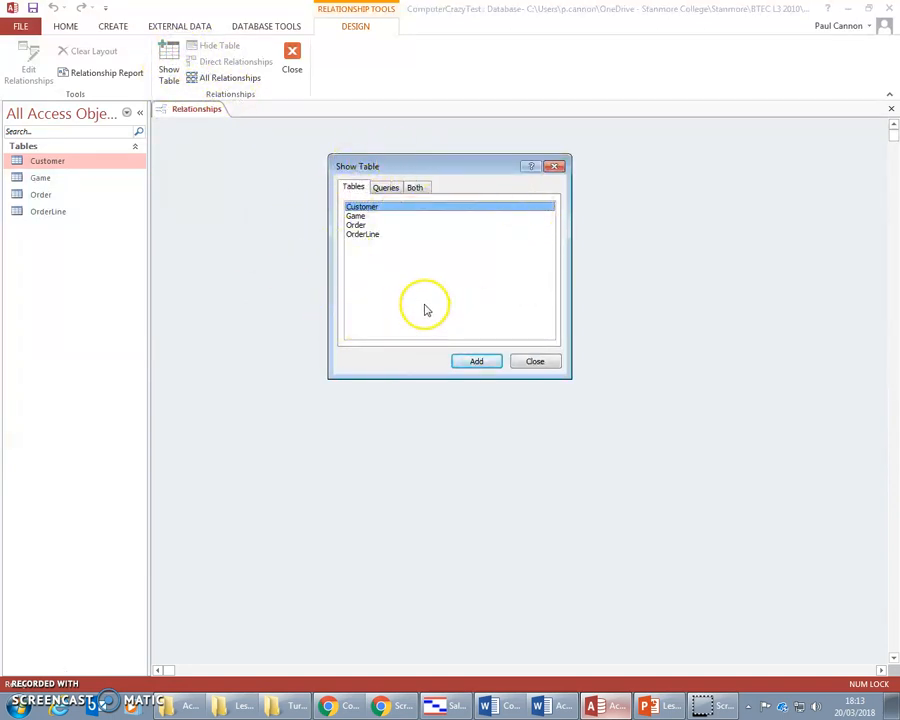
- Add the Customer, Game, Order and OrderLine tables to the relationships layout and dismiss the table selection dialog
{"action": "left_click", "coordinate": [357, 216], "text": "shift"}
{"action": "left_click", "coordinate": [358, 225], "text": "shift"}
{"action": "left_click", "coordinate": [363, 234], "text": "shift"}
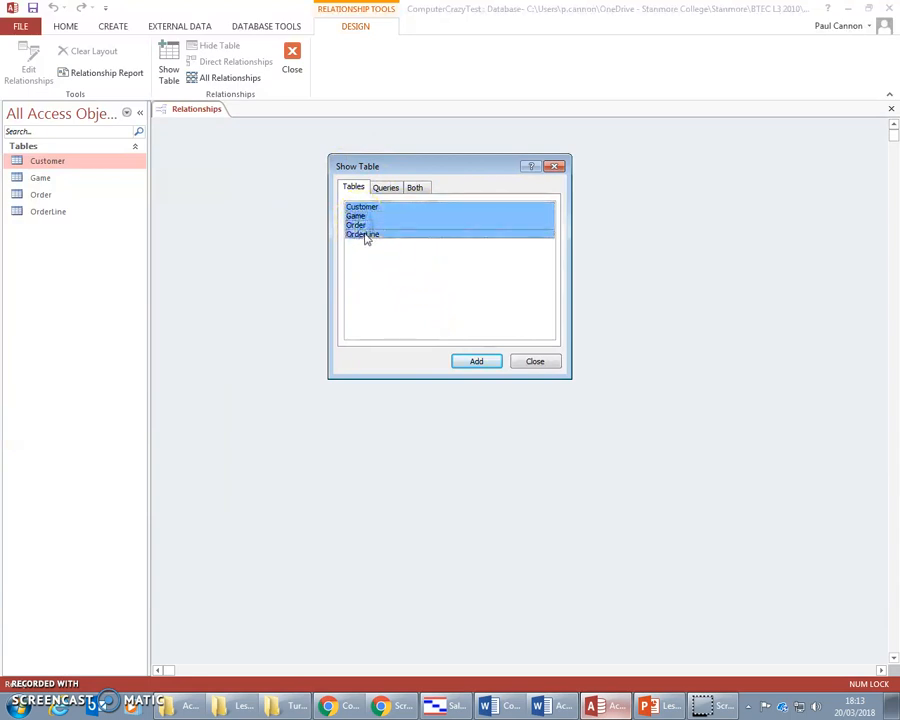
{"action": "left_click", "coordinate": [474, 362]}
{"action": "left_click_drag", "start_coordinate": [487, 167], "coordinate": [765, 372]}
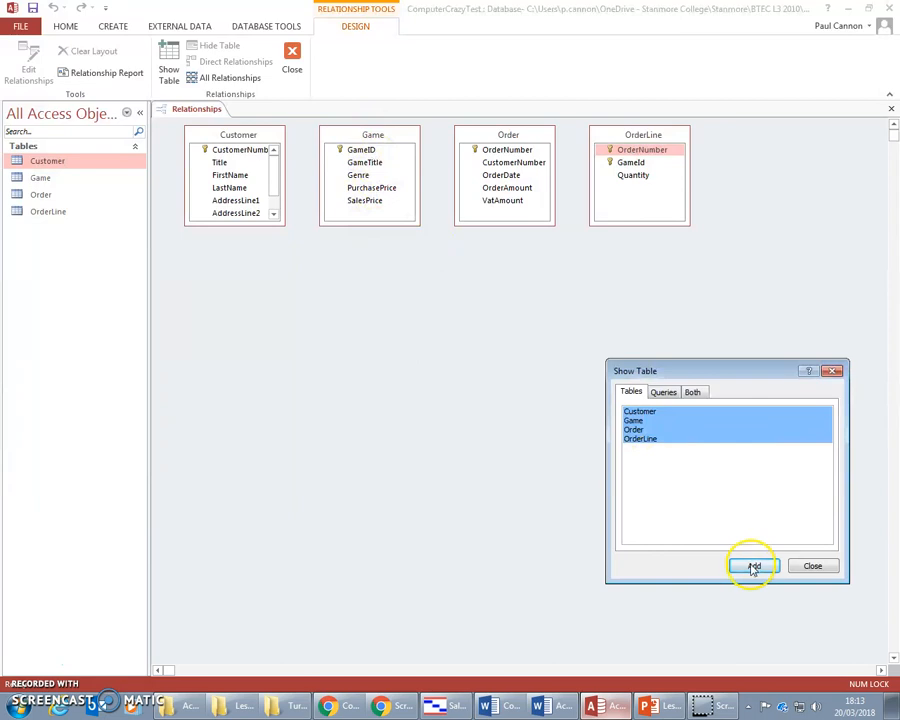
{"action": "left_click", "coordinate": [808, 565]}
- Move Game below the other tables, bring Order closer to Customer, and enlarge the Customer box to show all its fields
{"action": "left_click_drag", "start_coordinate": [370, 130], "coordinate": [414, 362]}
{"action": "left_click_drag", "start_coordinate": [492, 138], "coordinate": [420, 182]}
{"action": "left_click_drag", "start_coordinate": [283, 222], "coordinate": [309, 252]}
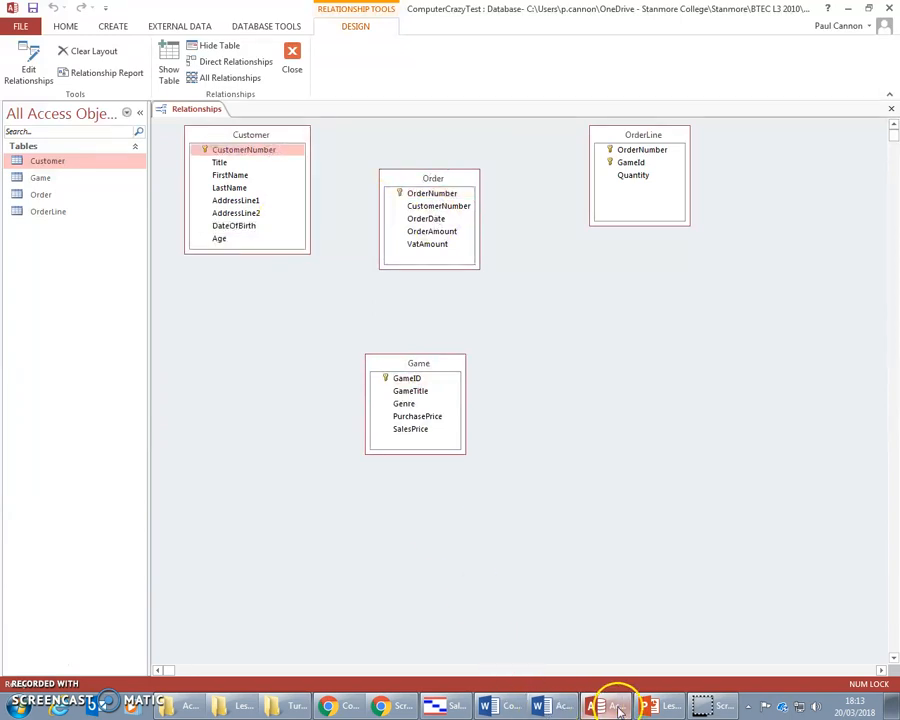
- Following the entity relationship diagram in PowerPoint, relate Customer's CustomerNumber to Order's CustomerNumber in Access with referential integrity enforced
{"action": "left_click", "coordinate": [650, 706]}
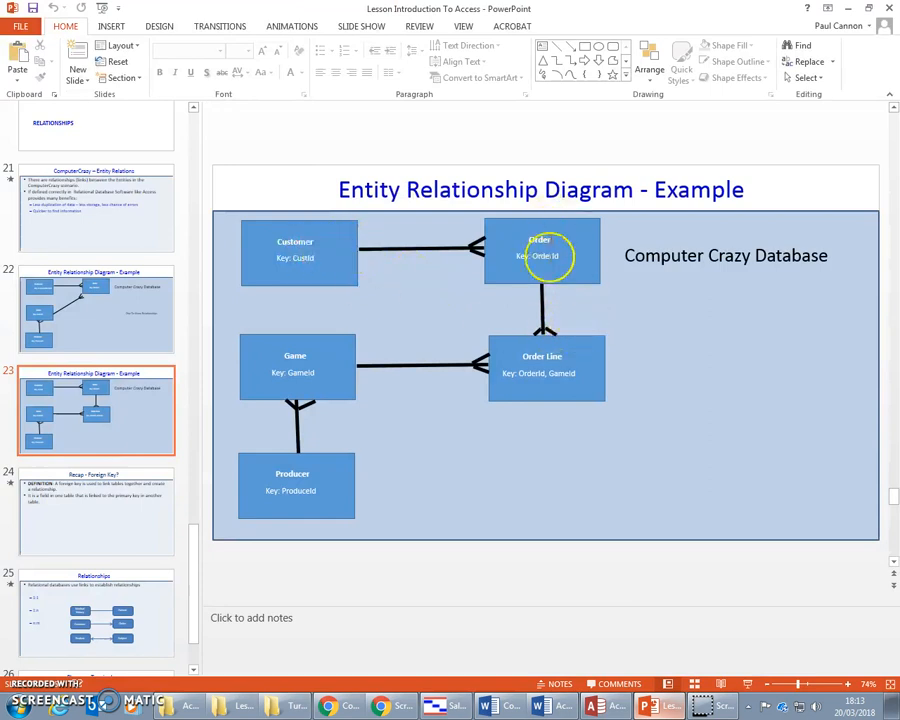
{"action": "left_click", "coordinate": [600, 706]}
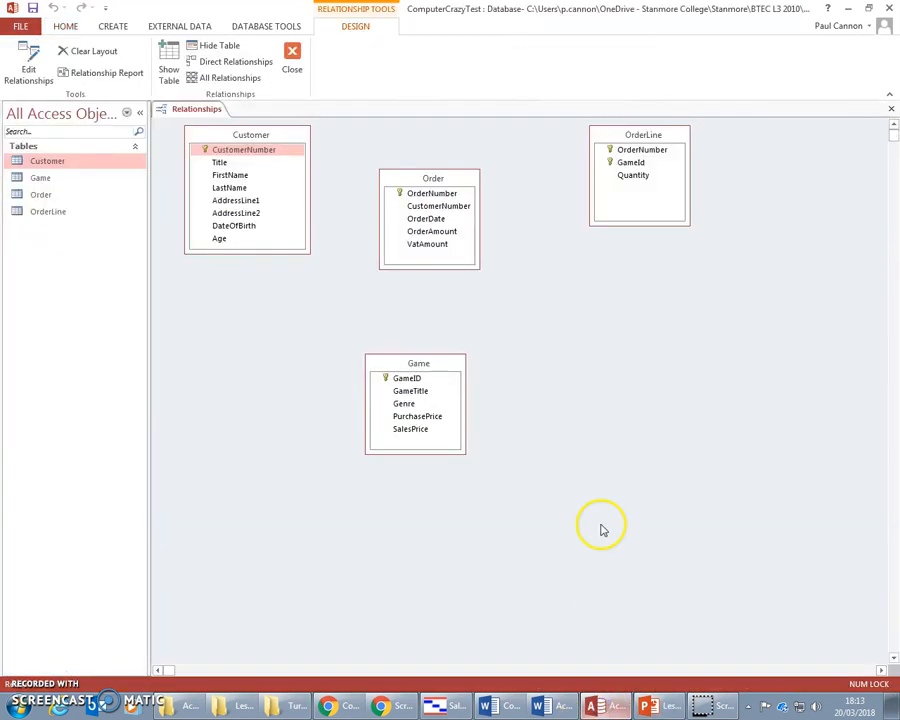
{"action": "left_click_drag", "start_coordinate": [429, 180], "coordinate": [436, 161]}
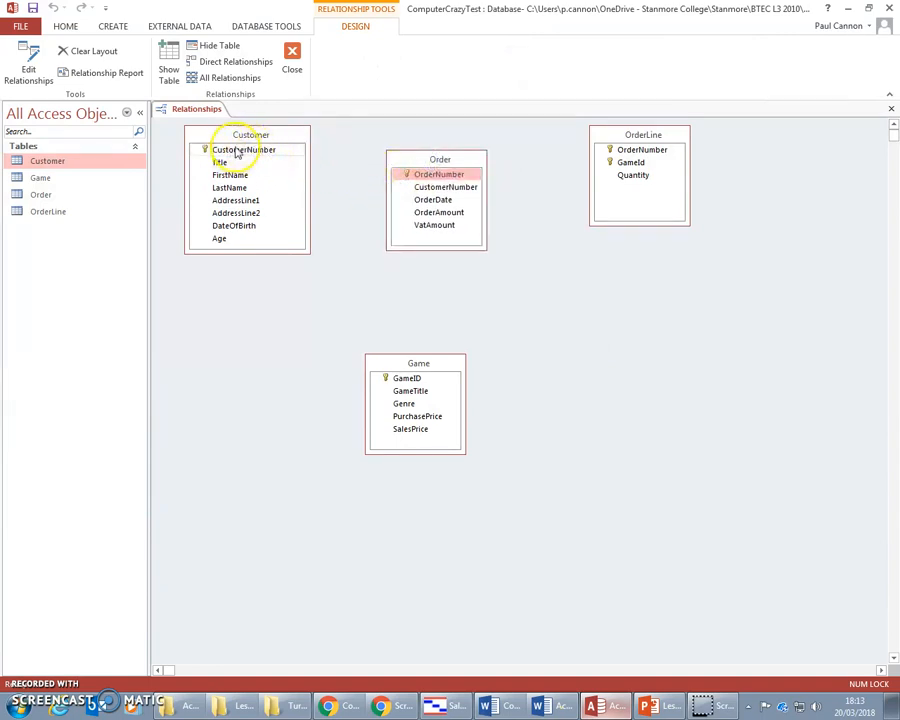
{"action": "left_click", "coordinate": [463, 190]}
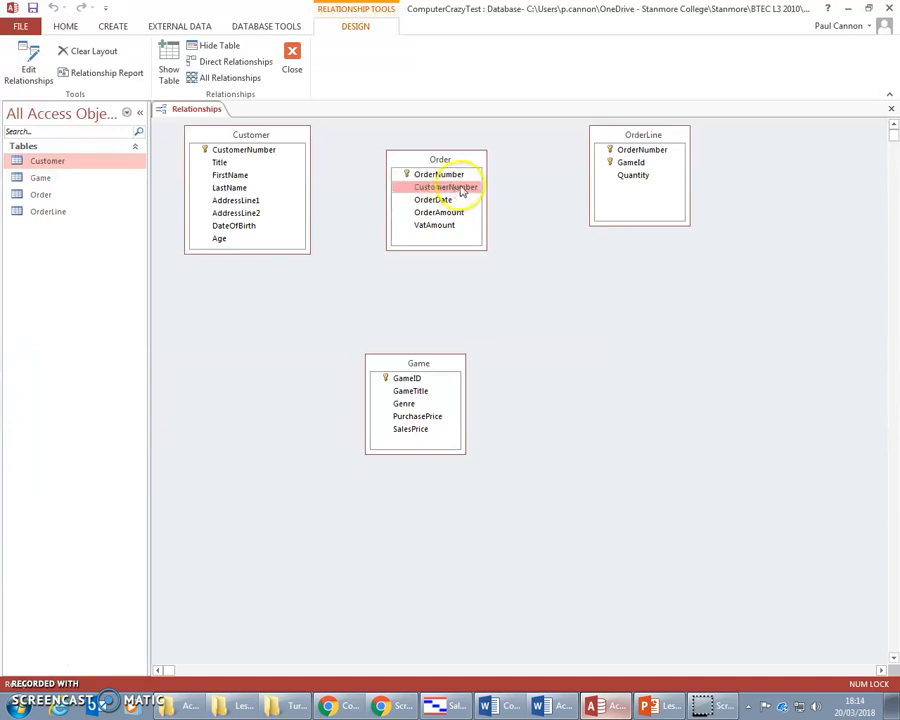
{"action": "left_click", "coordinate": [257, 151]}
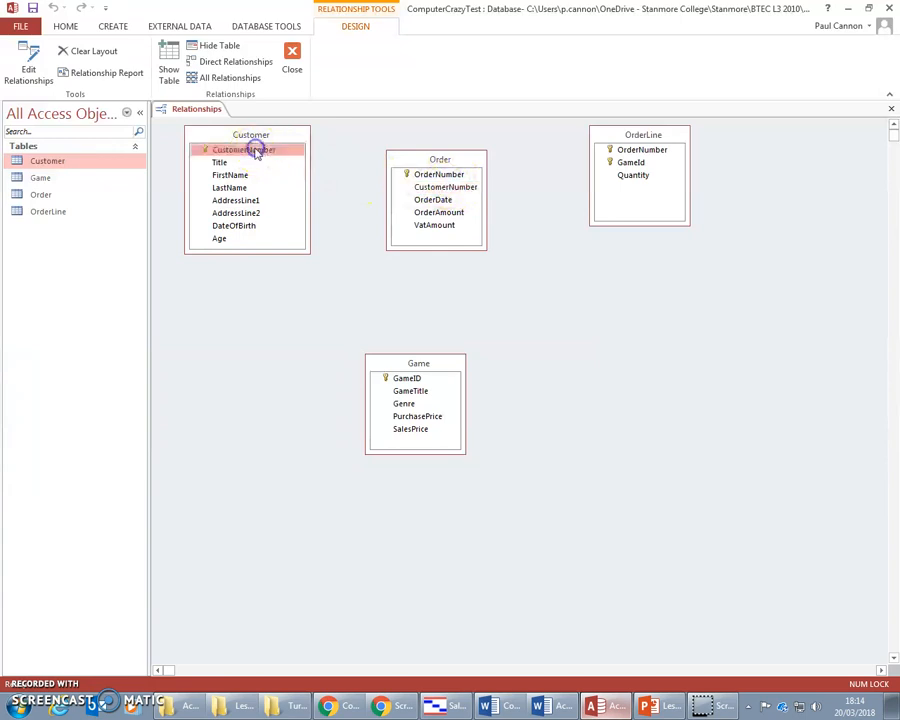
{"action": "left_click", "coordinate": [274, 150]}
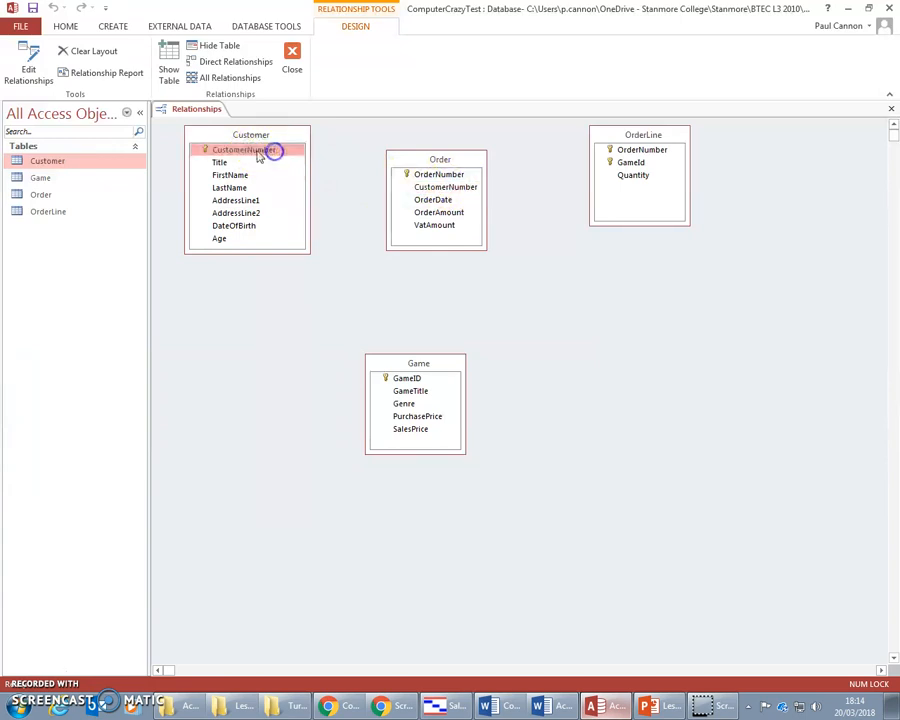
{"action": "left_click_drag", "start_coordinate": [250, 153], "coordinate": [326, 156]}
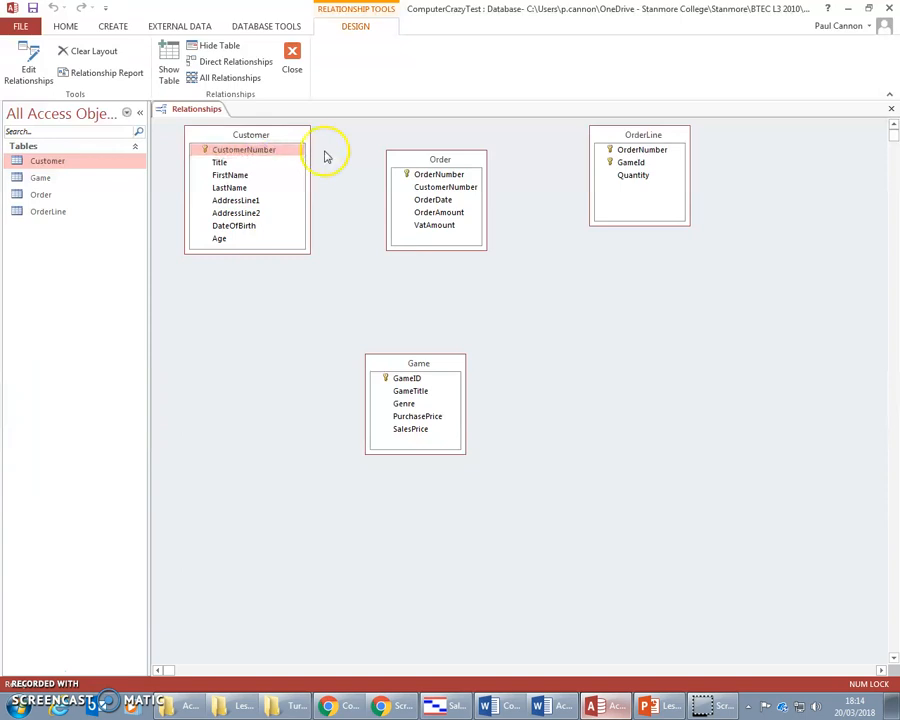
{"action": "left_click_drag", "start_coordinate": [233, 151], "coordinate": [441, 180]}
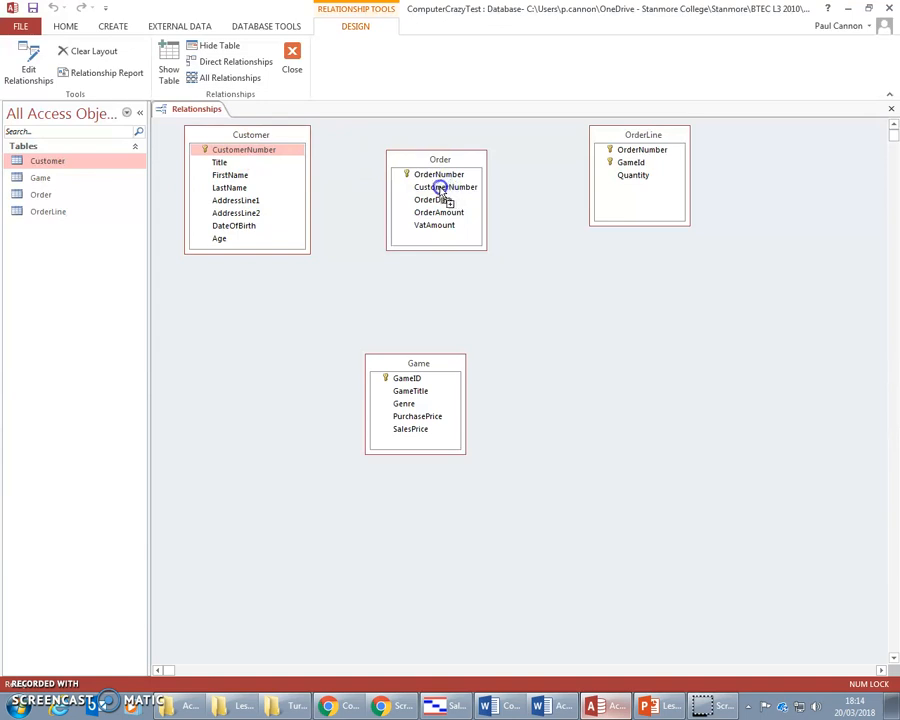
{"action": "left_click_drag", "start_coordinate": [441, 190], "coordinate": [441, 190]}
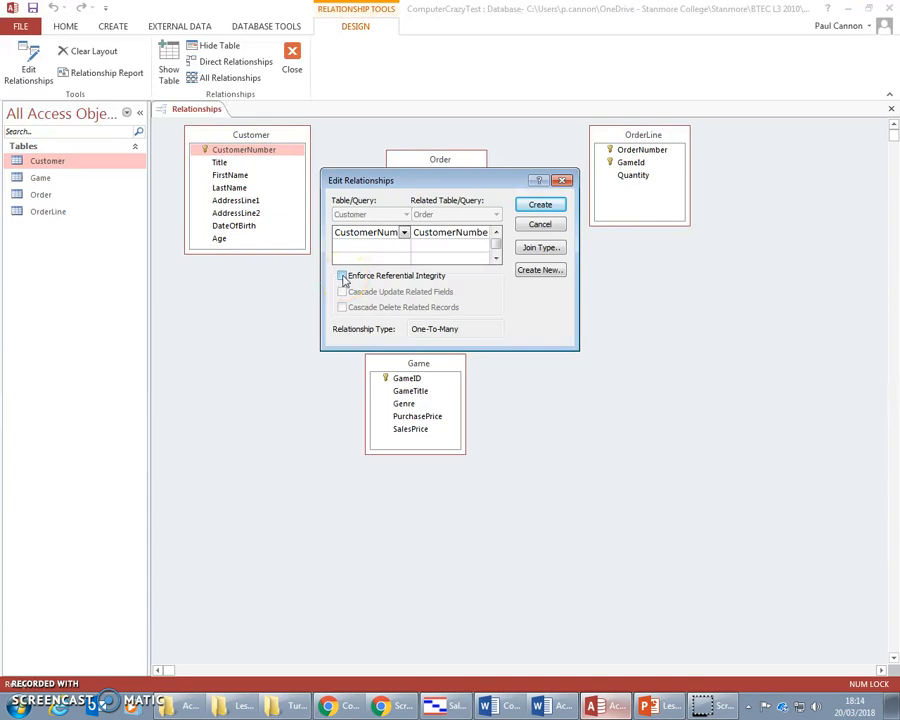
{"action": "left_click", "coordinate": [342, 277]}
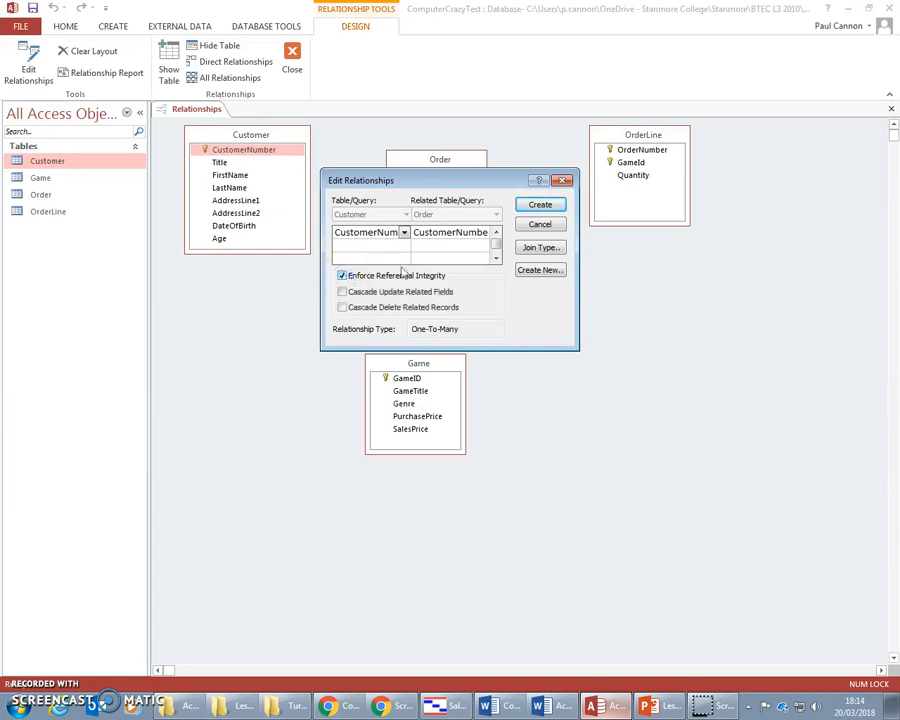
{"action": "left_click", "coordinate": [540, 204]}
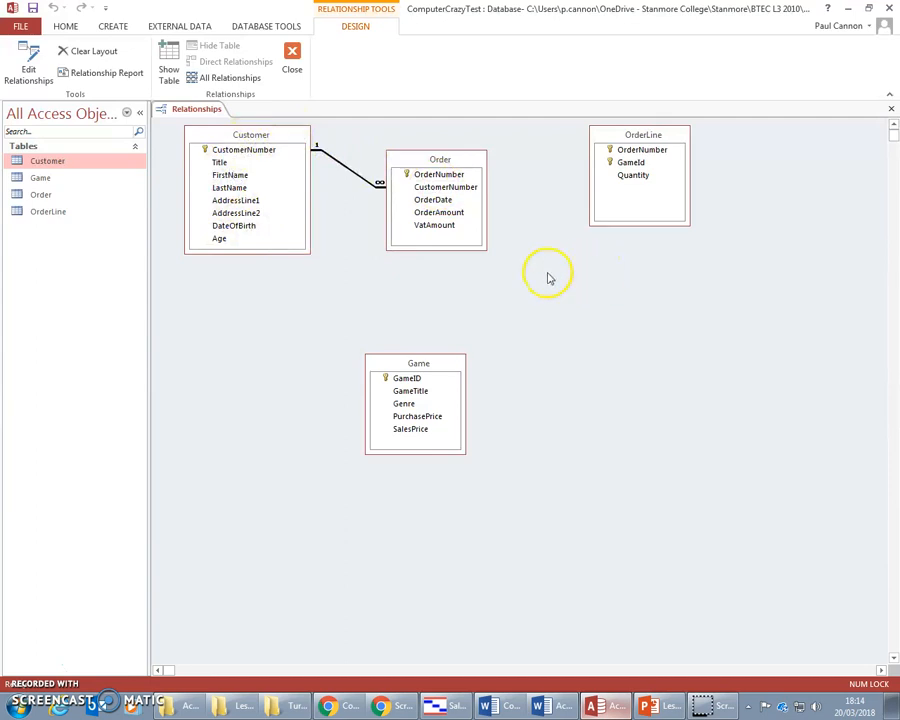
- Check the PowerPoint diagram and relate Order's OrderNumber to OrderLine's OrderNumber in Access with referential integrity enforced
{"action": "left_click", "coordinate": [649, 706]}
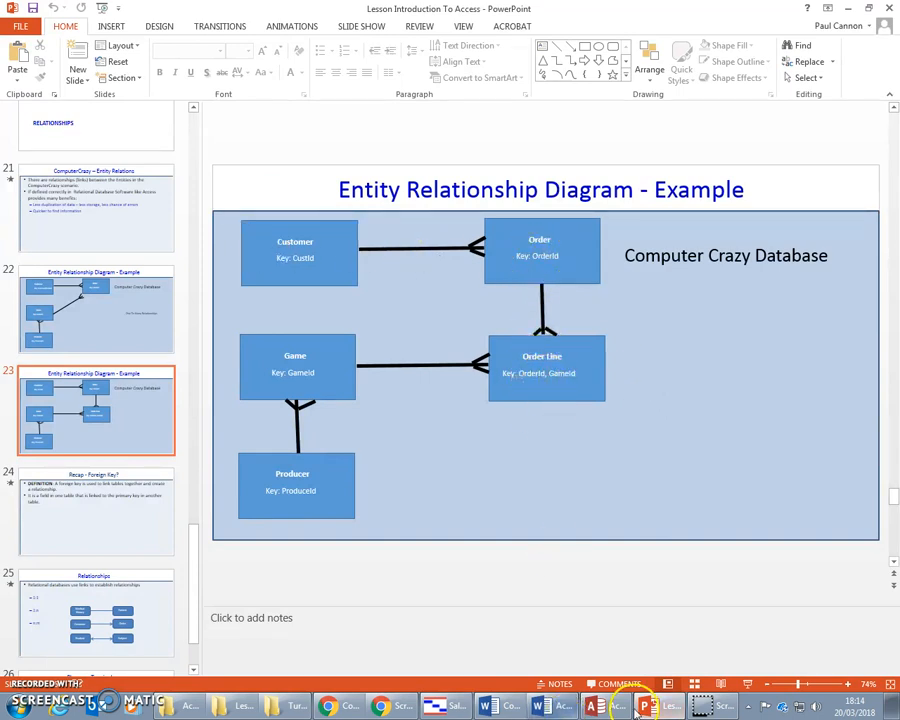
{"action": "left_click", "coordinate": [597, 705]}
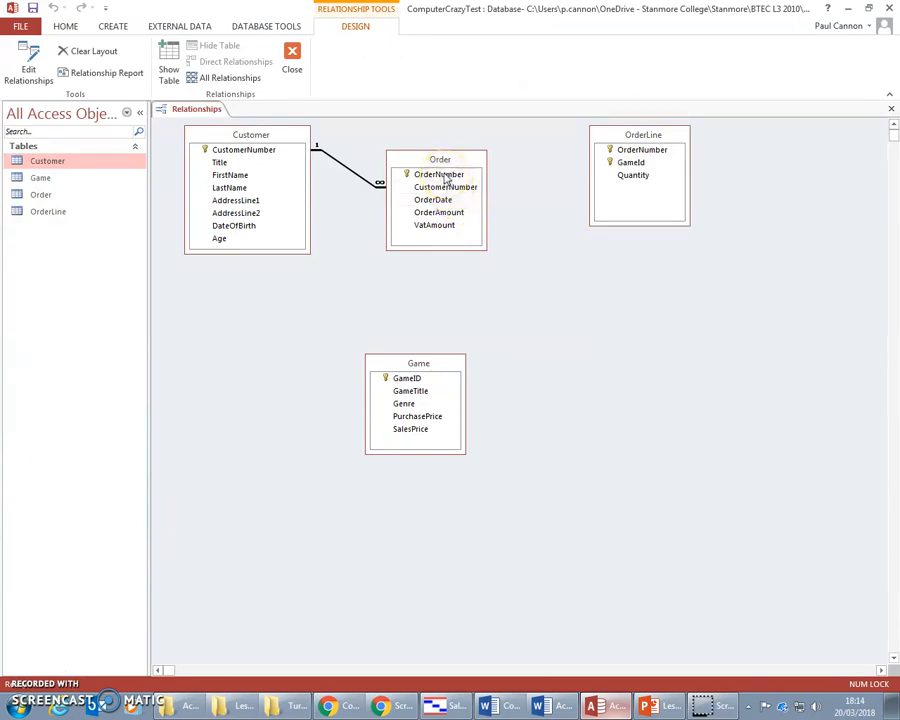
{"action": "left_click_drag", "start_coordinate": [447, 175], "coordinate": [482, 183]}
{"action": "left_click_drag", "start_coordinate": [575, 182], "coordinate": [636, 150]}
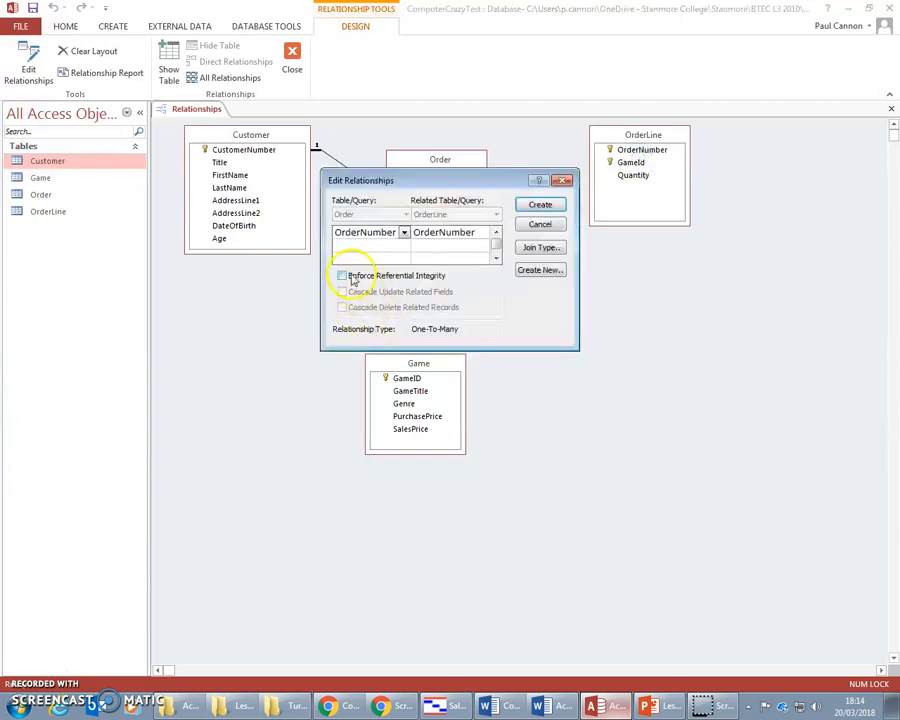
{"action": "left_click", "coordinate": [343, 276]}
{"action": "left_click", "coordinate": [541, 204]}
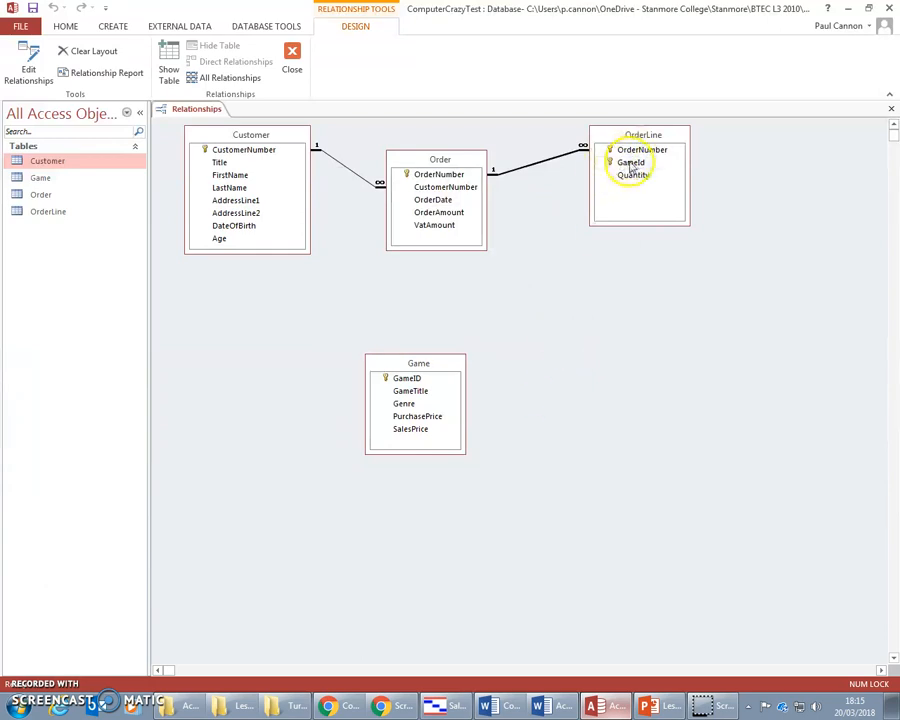
- Consult the PowerPoint diagram and relate Game's GameID to OrderLine's GameId in Access with referential integrity enforced
{"action": "left_click", "coordinate": [648, 706]}
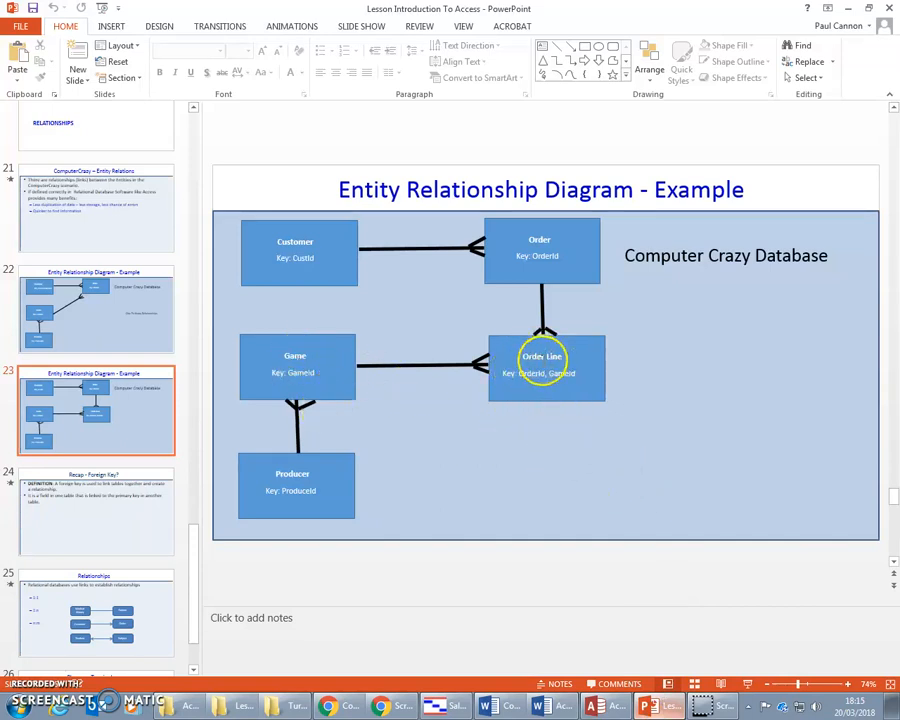
{"action": "left_click", "coordinate": [595, 705]}
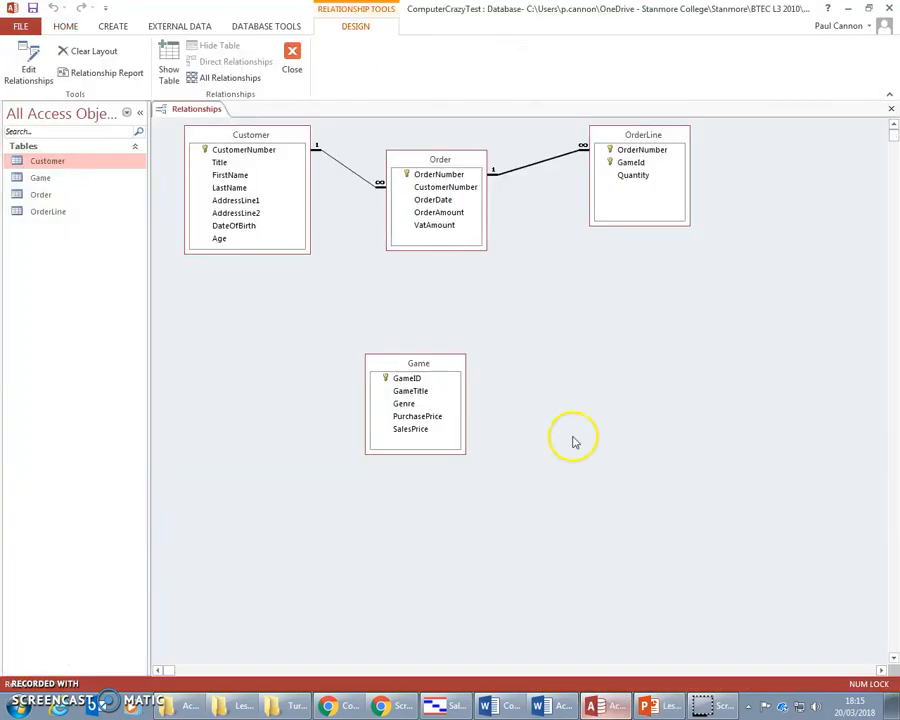
{"action": "left_click_drag", "start_coordinate": [405, 383], "coordinate": [633, 163]}
{"action": "left_click", "coordinate": [342, 275]}
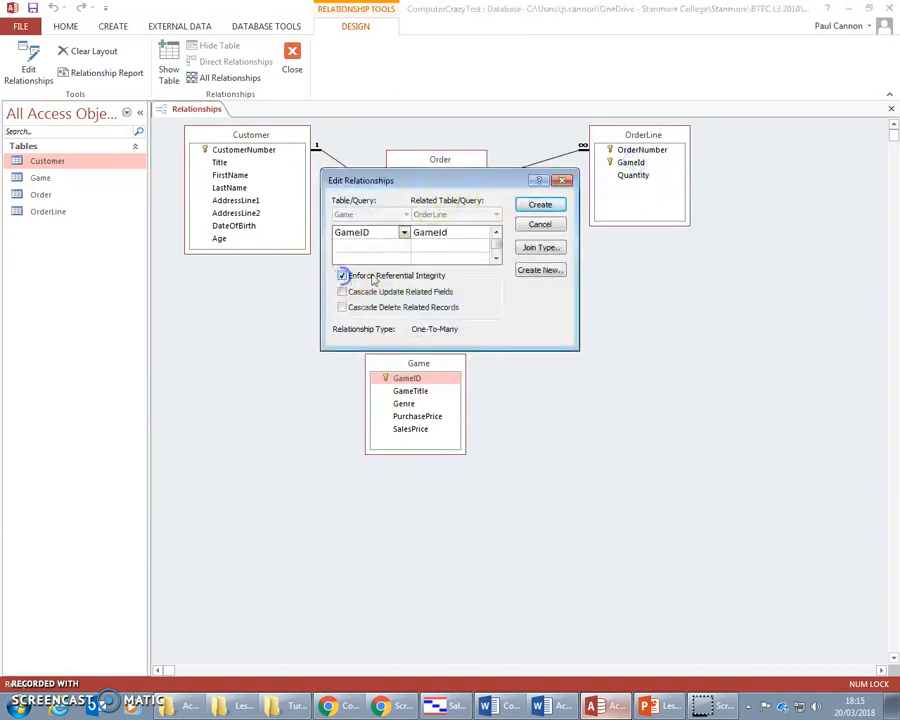
{"action": "left_click", "coordinate": [539, 205]}
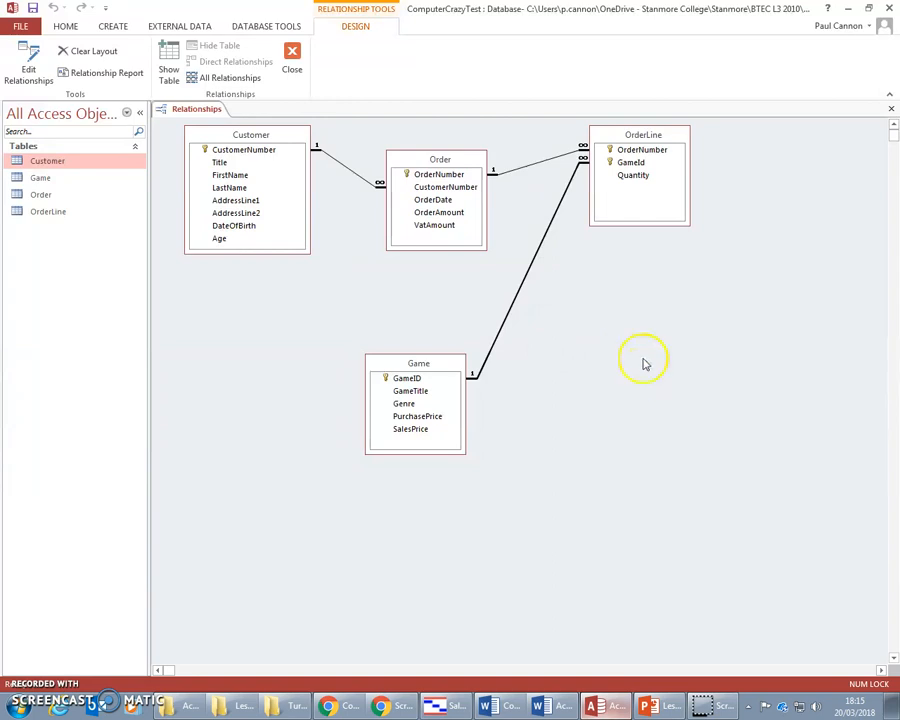
- Compare the relationships with the PowerPoint diagram, and close the relationships layout in Access, saving its changes
{"action": "left_click", "coordinate": [650, 707]}
{"action": "left_click", "coordinate": [868, 8]}
{"action": "left_click_drag", "start_coordinate": [460, 62], "coordinate": [899, 44]}
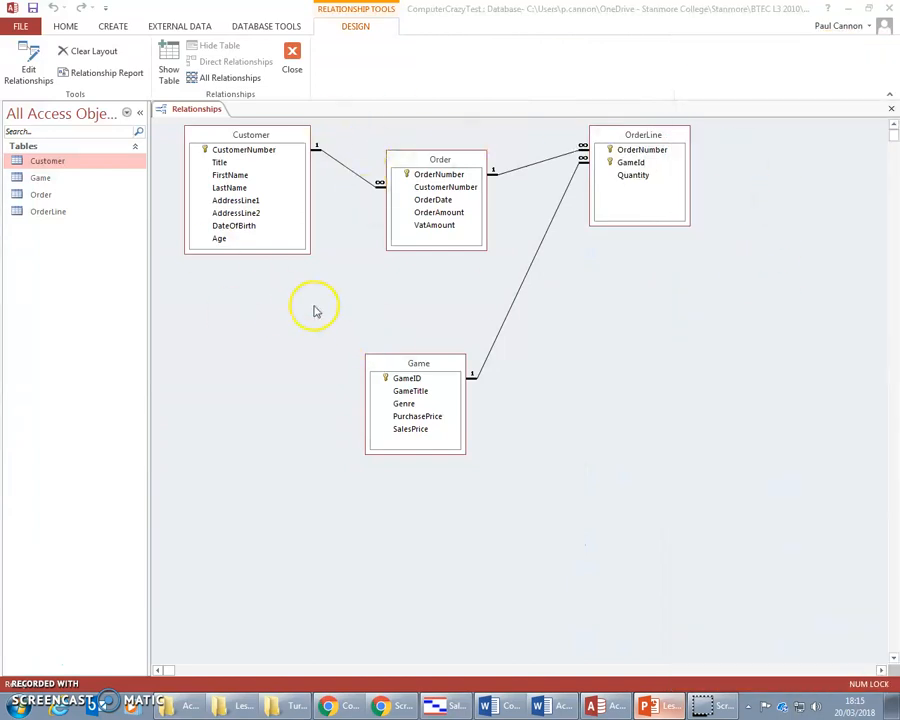
{"action": "left_click", "coordinate": [293, 58]}
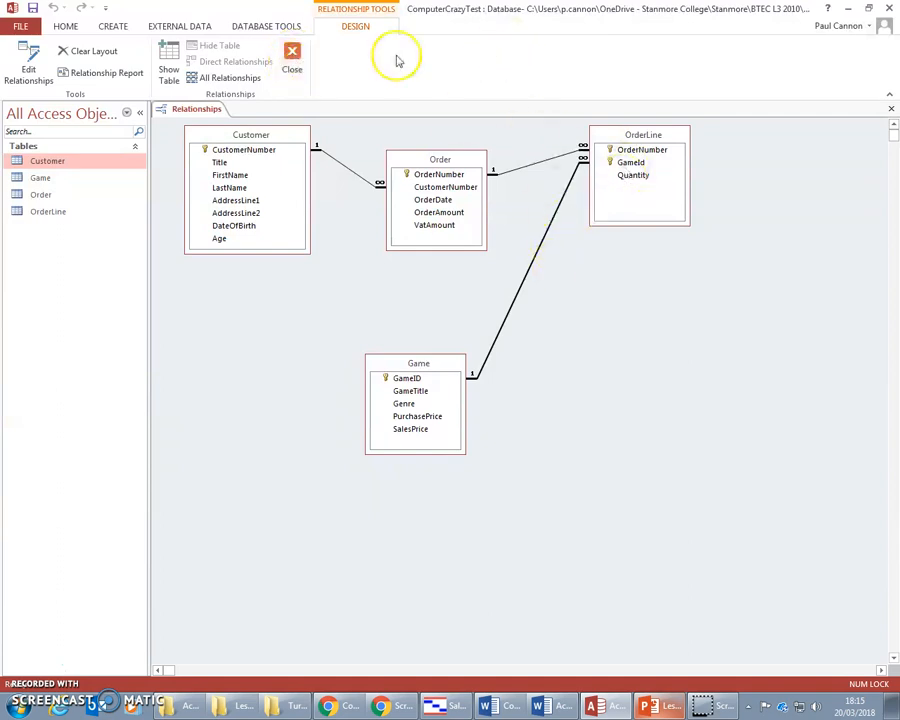
{"action": "left_click", "coordinate": [294, 56]}
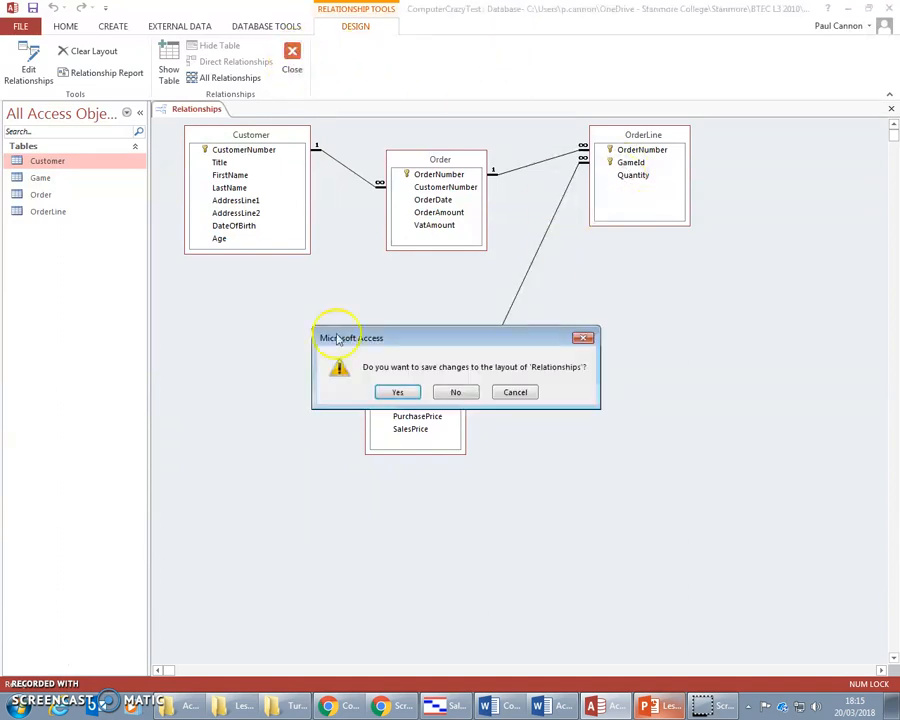
{"action": "left_click", "coordinate": [396, 393]}
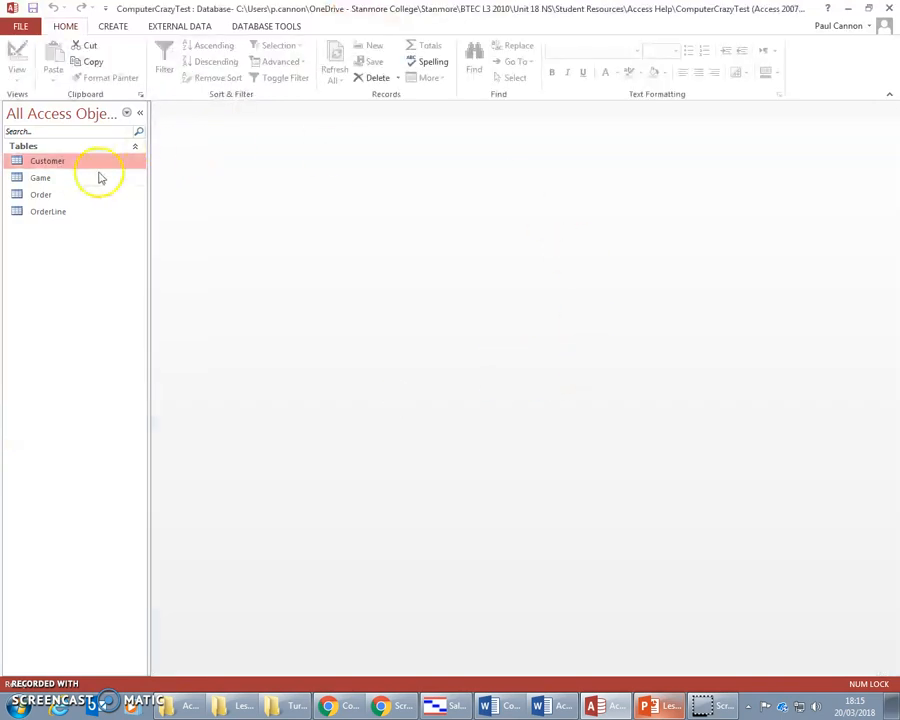
- Open the Customer table and add an order for the first customer dated 22/03/2018 with an order amount of 100
{"action": "double_click", "coordinate": [22, 161]}
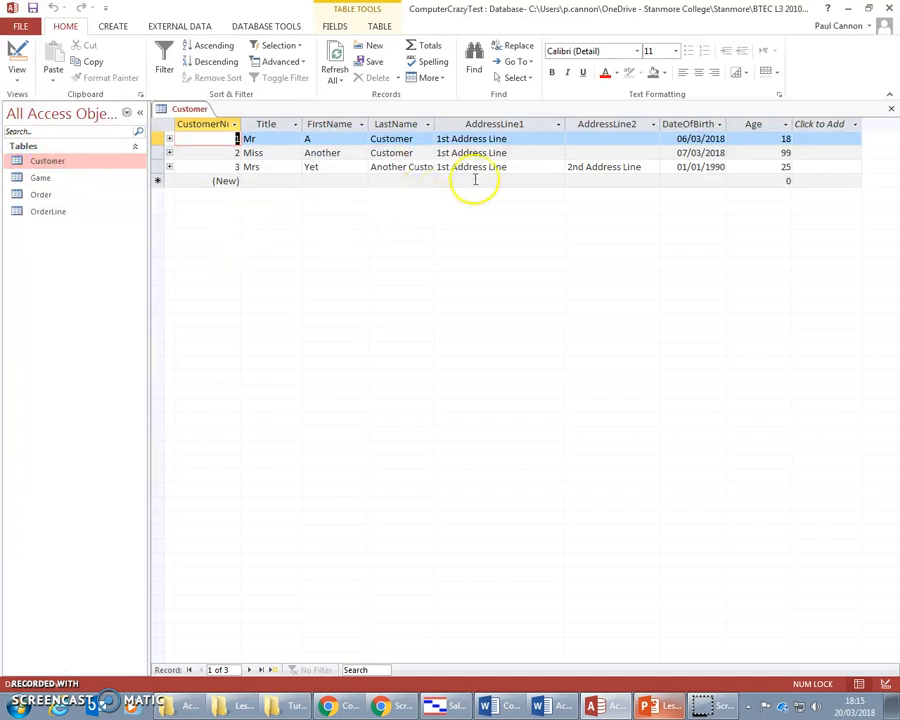
{"action": "left_click", "coordinate": [170, 139]}
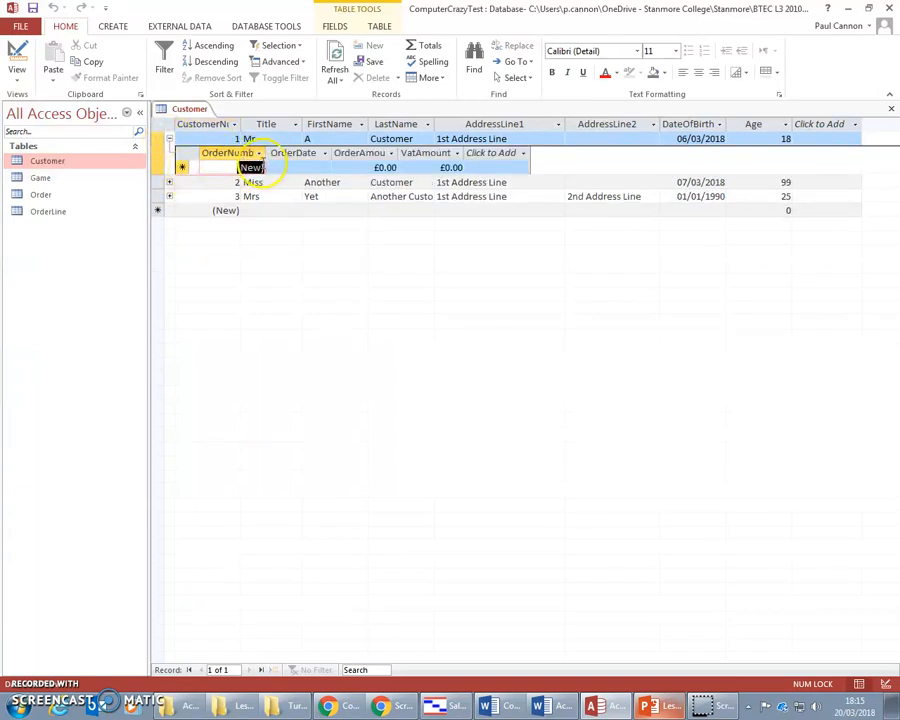
{"action": "left_click", "coordinate": [324, 167]}
{"action": "left_click", "coordinate": [338, 167]}
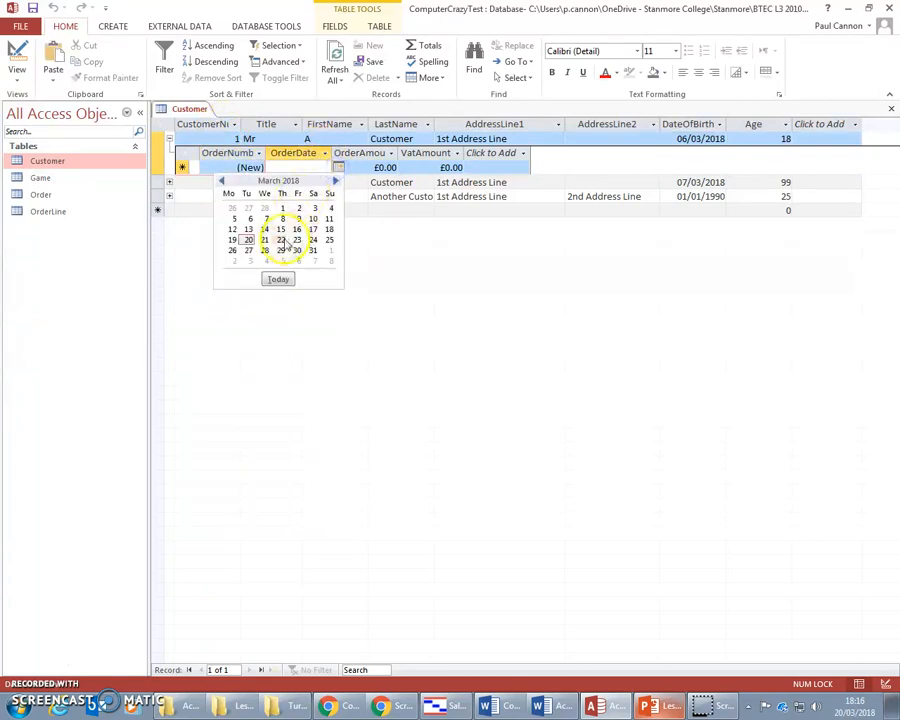
{"action": "left_click", "coordinate": [281, 240]}
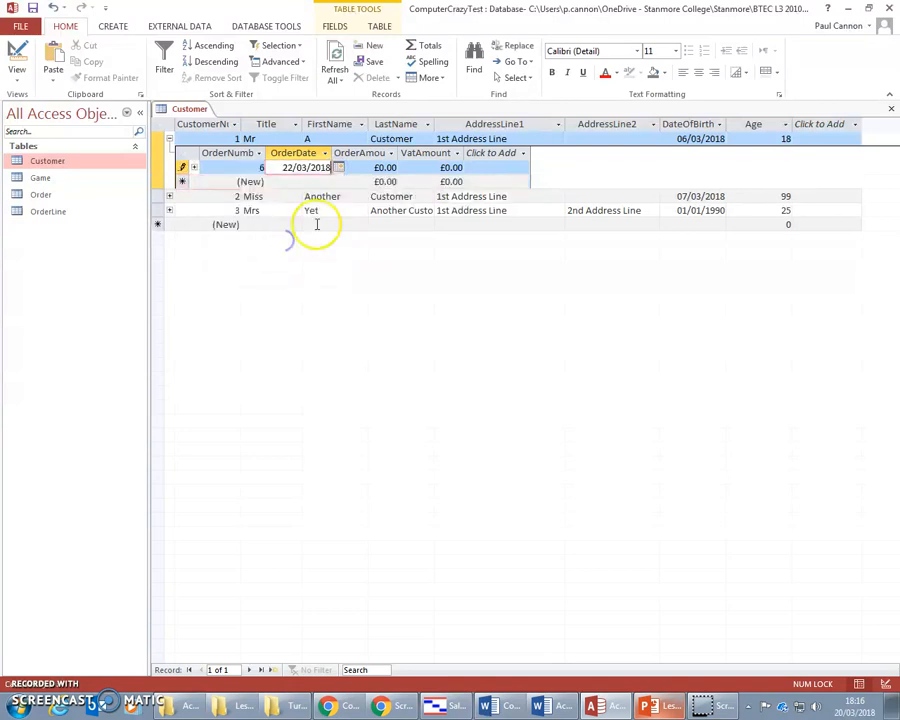
{"action": "left_click", "coordinate": [352, 166]}
{"action": "type", "text": "1"}
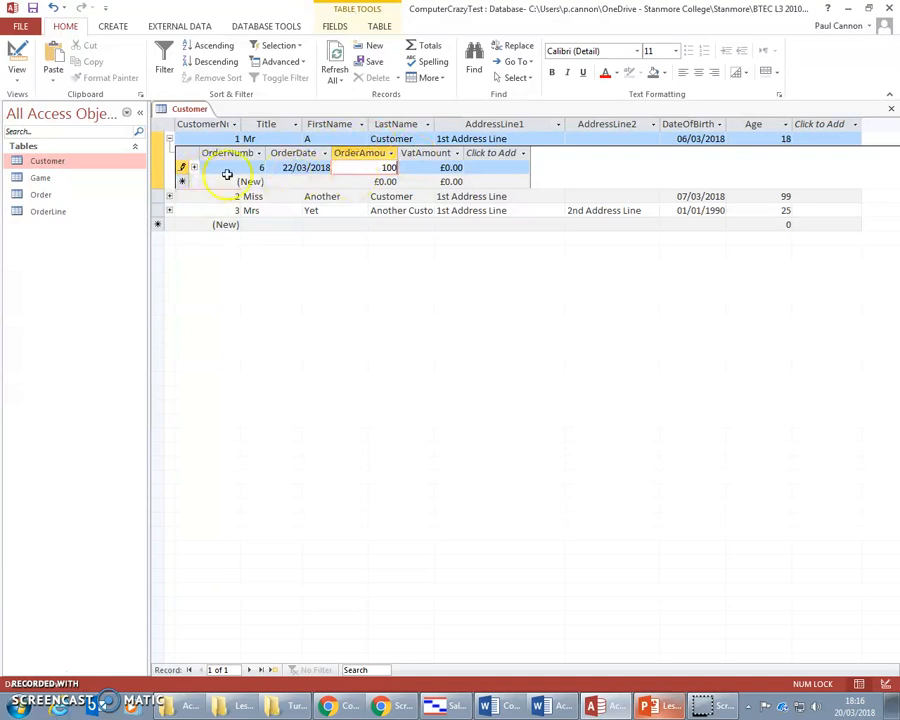
- Add an order line to the first customer's new order with GameId 1 and quantity 2
{"action": "left_click", "coordinate": [193, 168]}
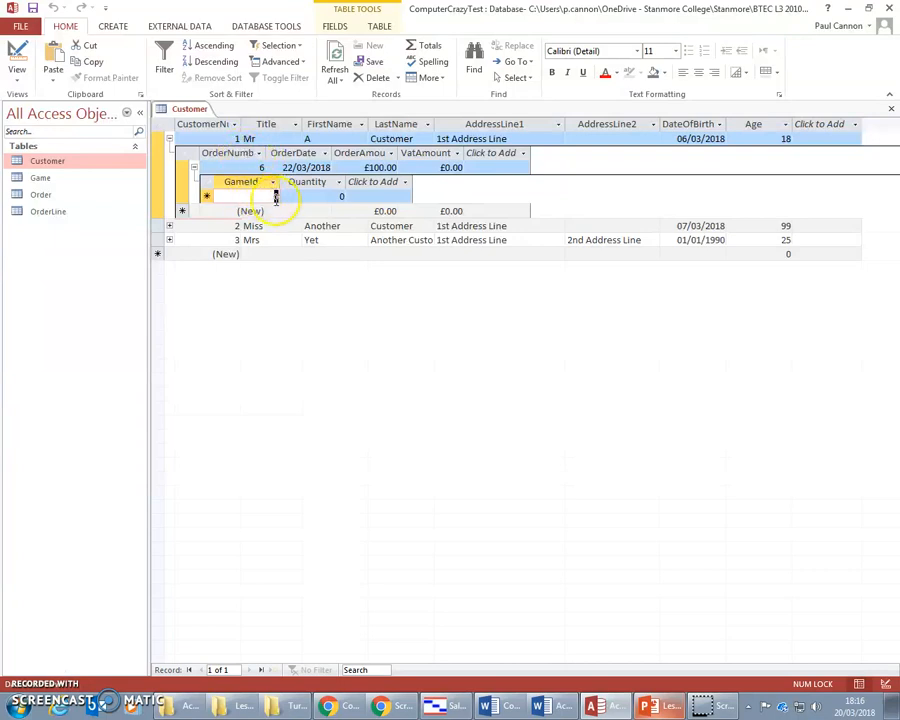
{"action": "type", "text": "1"}
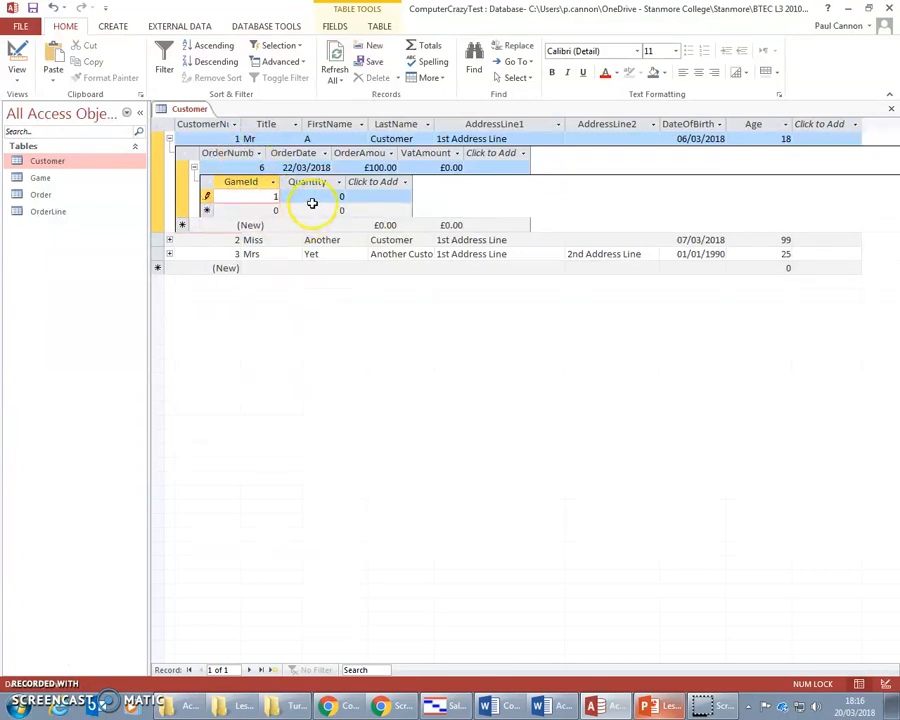
{"action": "type", "text": "2"}
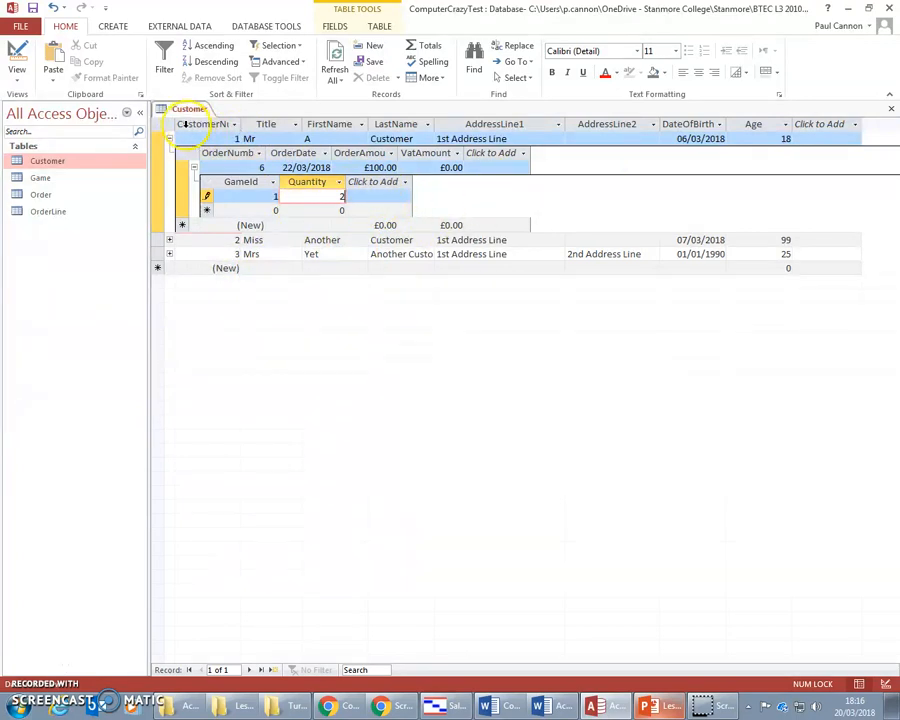
- Add an order dated 20/03/2018 for the second customer in the Customer table
{"action": "left_click", "coordinate": [170, 240]}
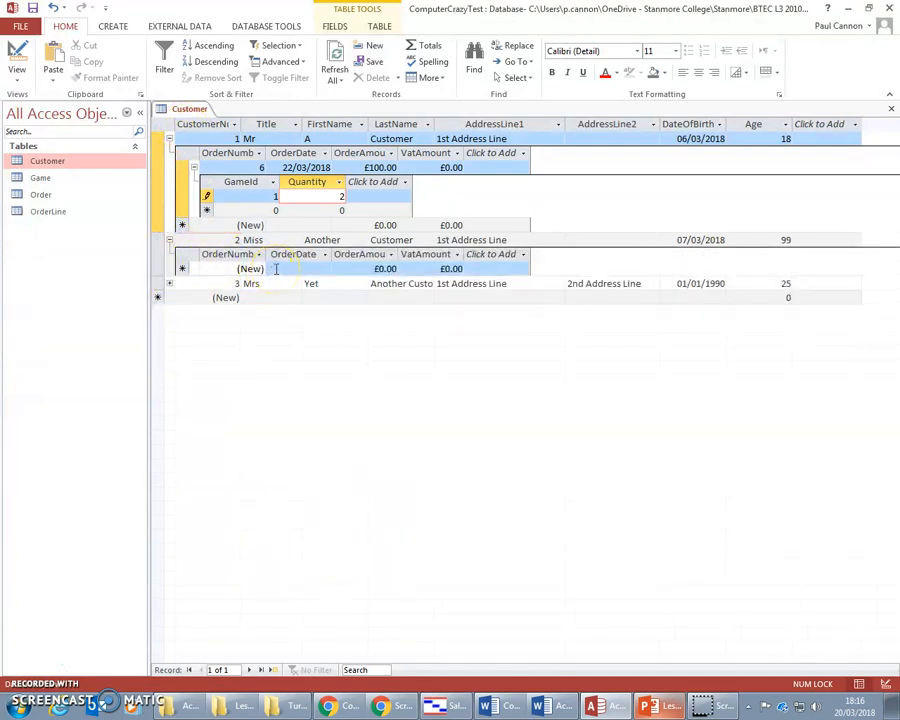
{"action": "left_click", "coordinate": [278, 268]}
{"action": "left_click", "coordinate": [338, 269]}
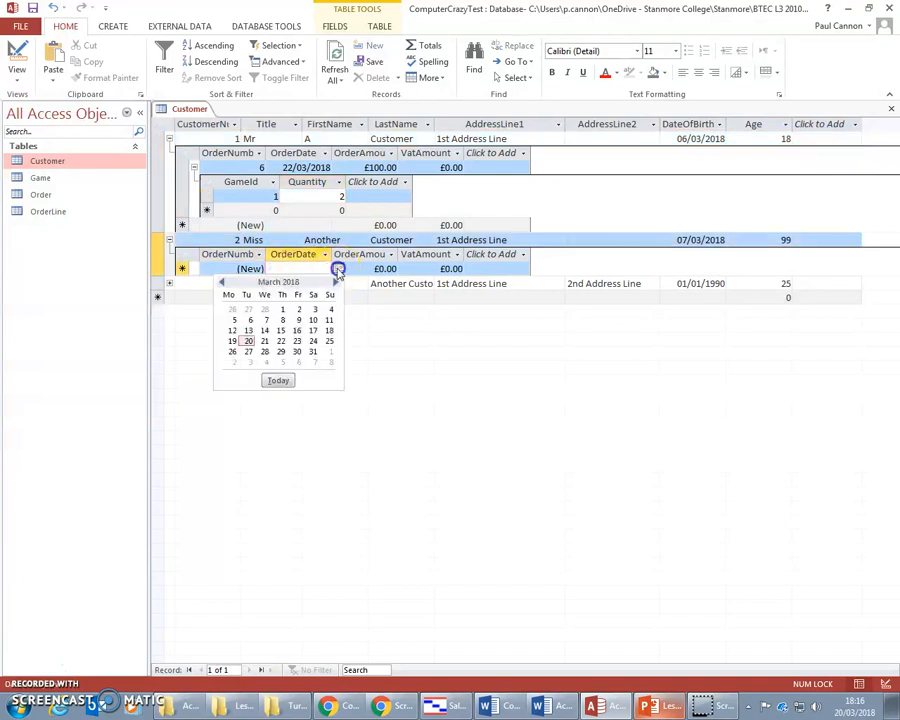
{"action": "left_click", "coordinate": [248, 341]}
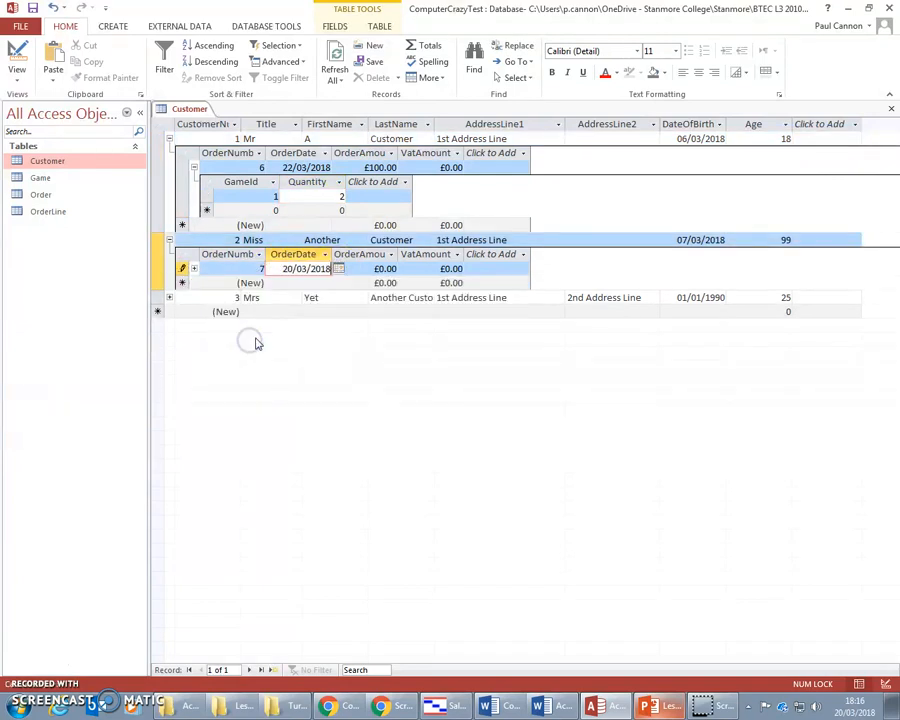
- Add an order line with GameId 2 to the second customer's new order, and close the Customer table
{"action": "left_click", "coordinate": [194, 268]}
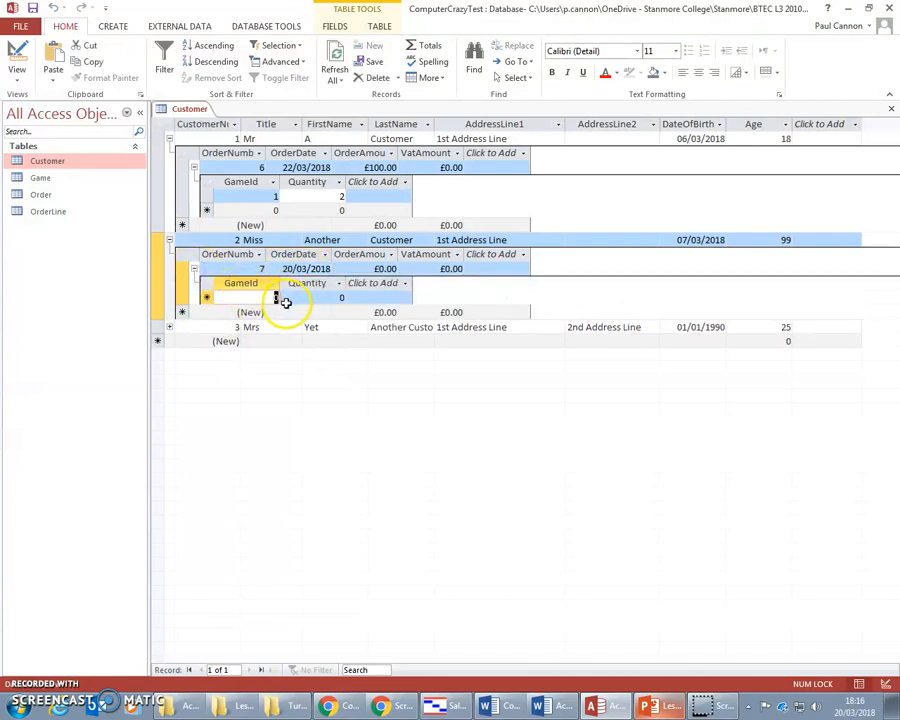
{"action": "type", "text": "2"}
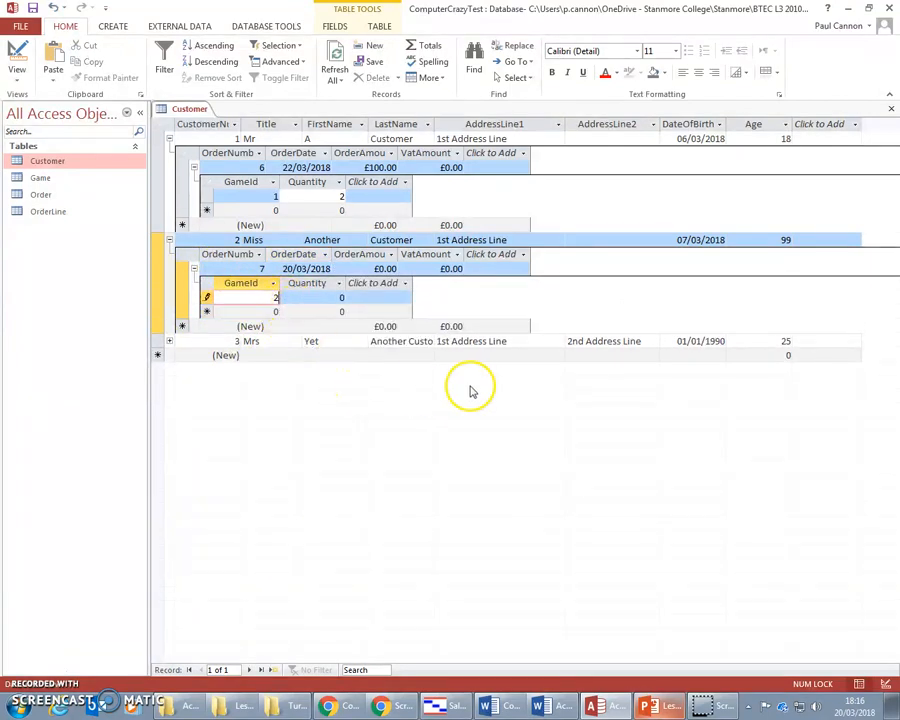
{"action": "left_click", "coordinate": [889, 110]}
- Open the Order table to examine the linked orders, and check the Customer table for which customer numbers exist
{"action": "mouse_move", "coordinate": [22, 194]}
{"action": "left_mouse_down"}
{"action": "mouse_move", "coordinate": [38, 205]}
{"action": "mouse_move", "coordinate": [36, 195]}
{"action": "left_mouse_up"}
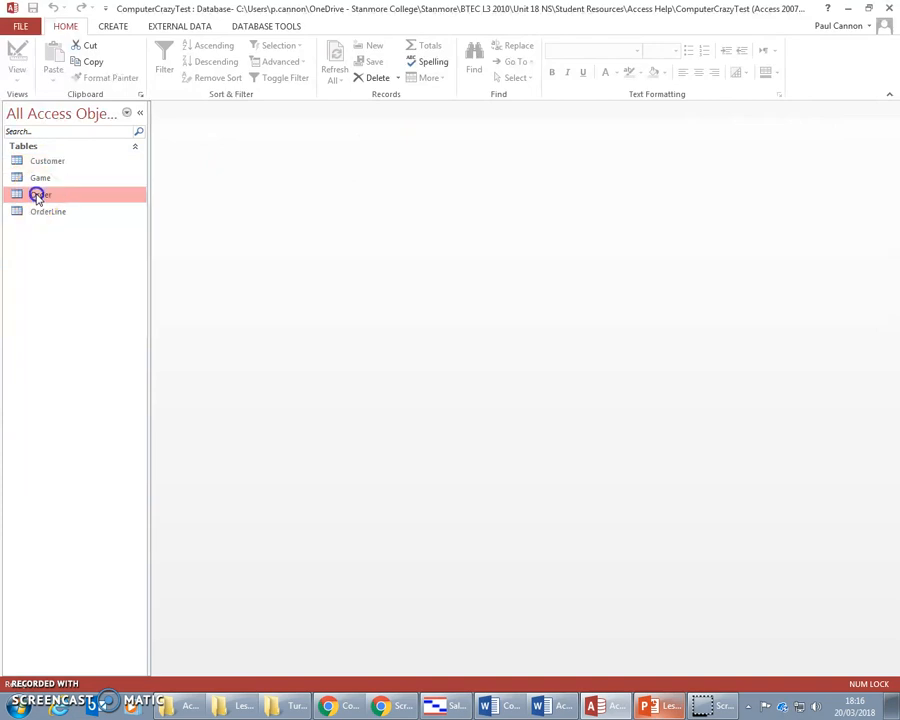
{"action": "double_click", "coordinate": [36, 195]}
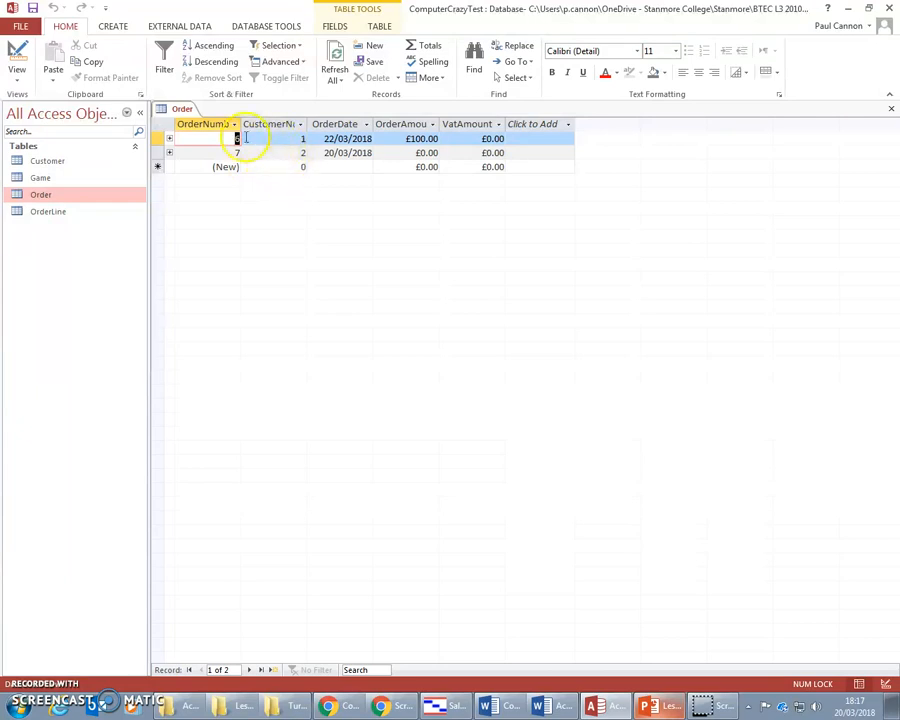
{"action": "left_click", "coordinate": [289, 168]}
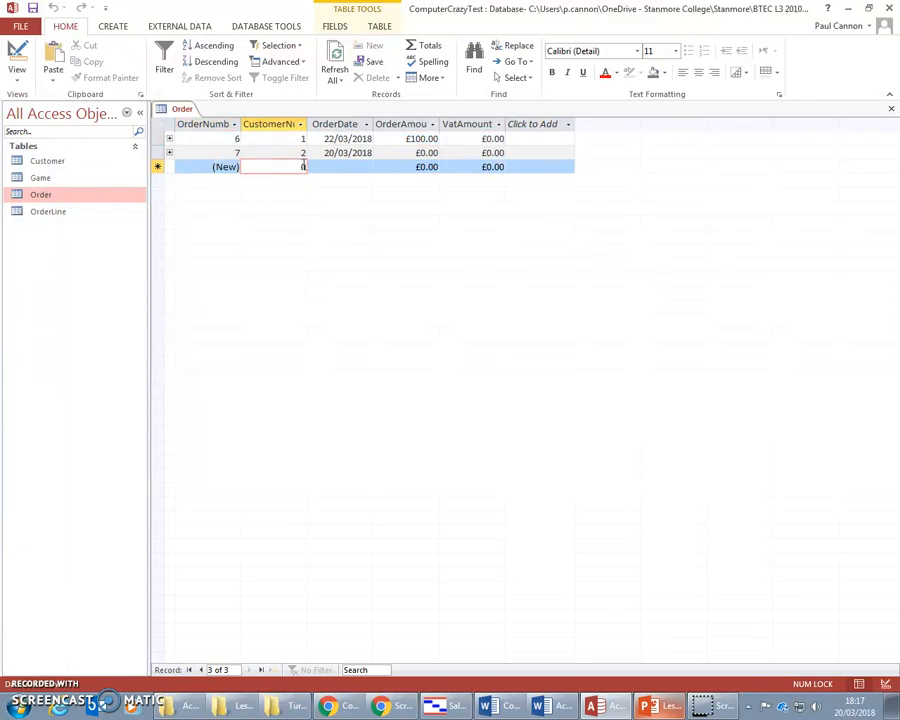
{"action": "double_click", "coordinate": [17, 165]}
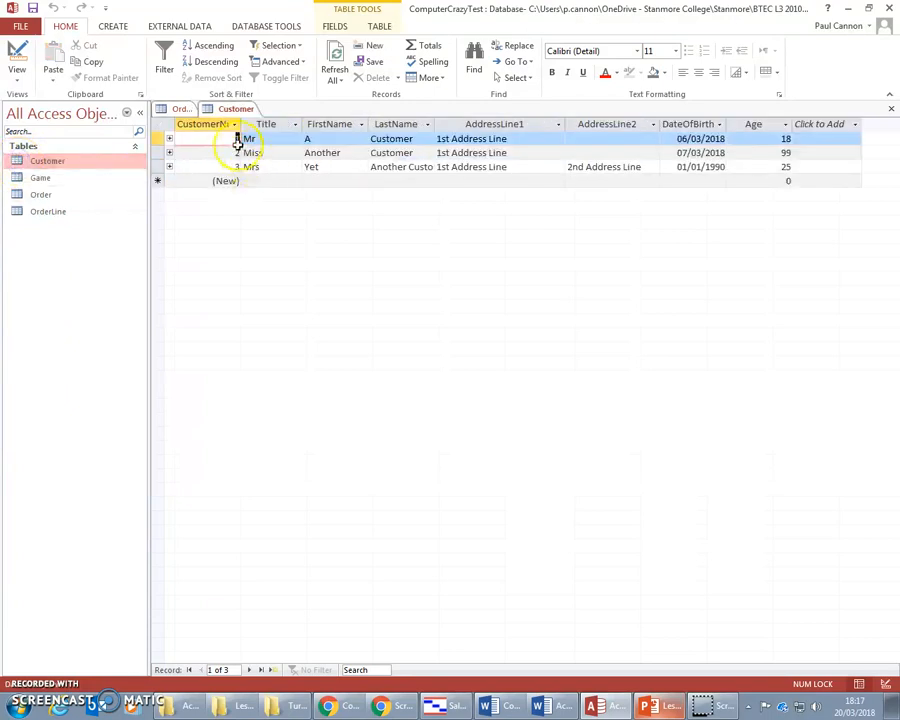
- Return to the Order table and try to add an order for customer number 4 dated 20/03/2018
{"action": "double_click", "coordinate": [40, 194]}
{"action": "left_click", "coordinate": [301, 166]}
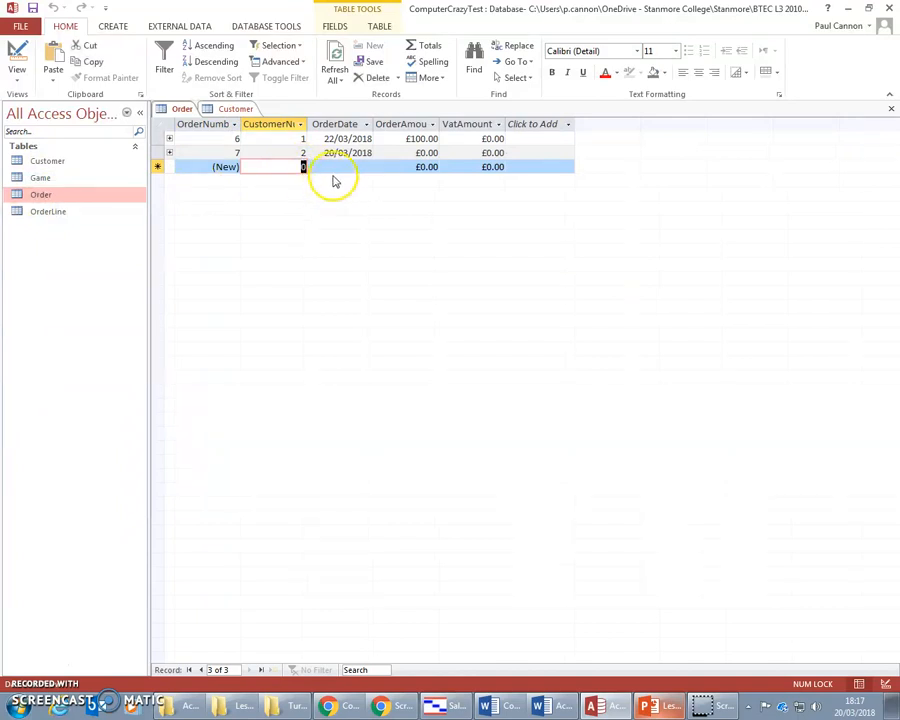
{"action": "type", "text": "4"}
{"action": "left_click", "coordinate": [335, 166]}
{"action": "left_click", "coordinate": [381, 167]}
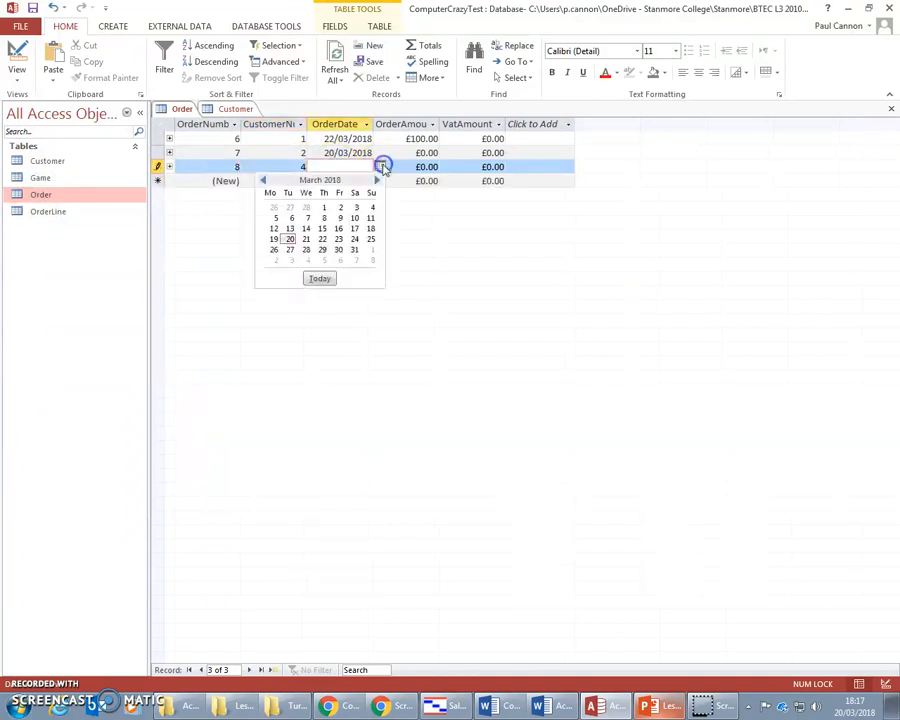
{"action": "left_click", "coordinate": [284, 238]}
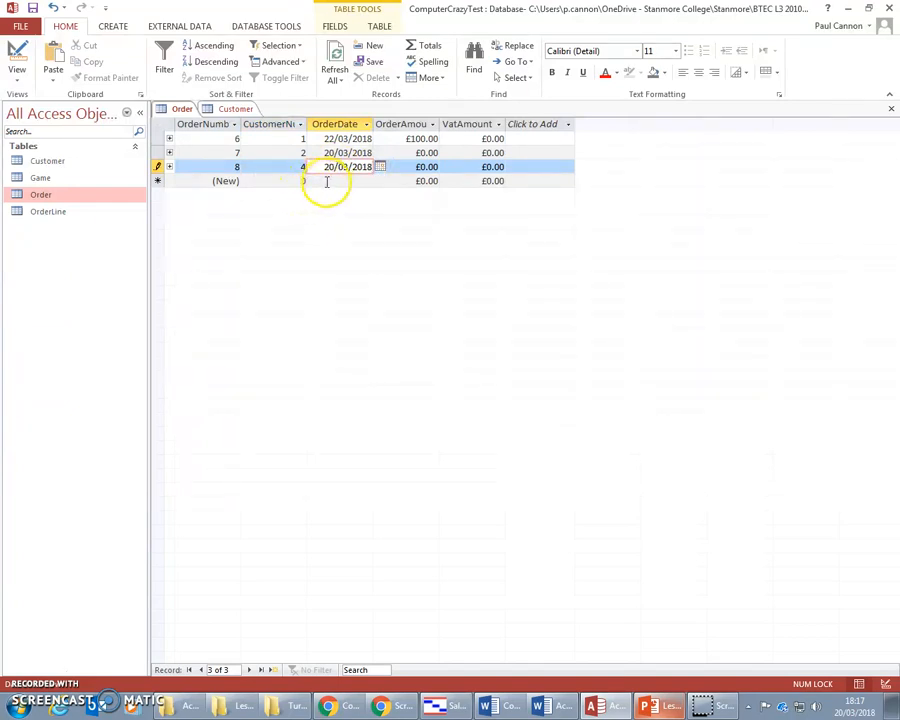
{"action": "key", "text": "Tab"}
{"action": "left_click", "coordinate": [325, 183]}
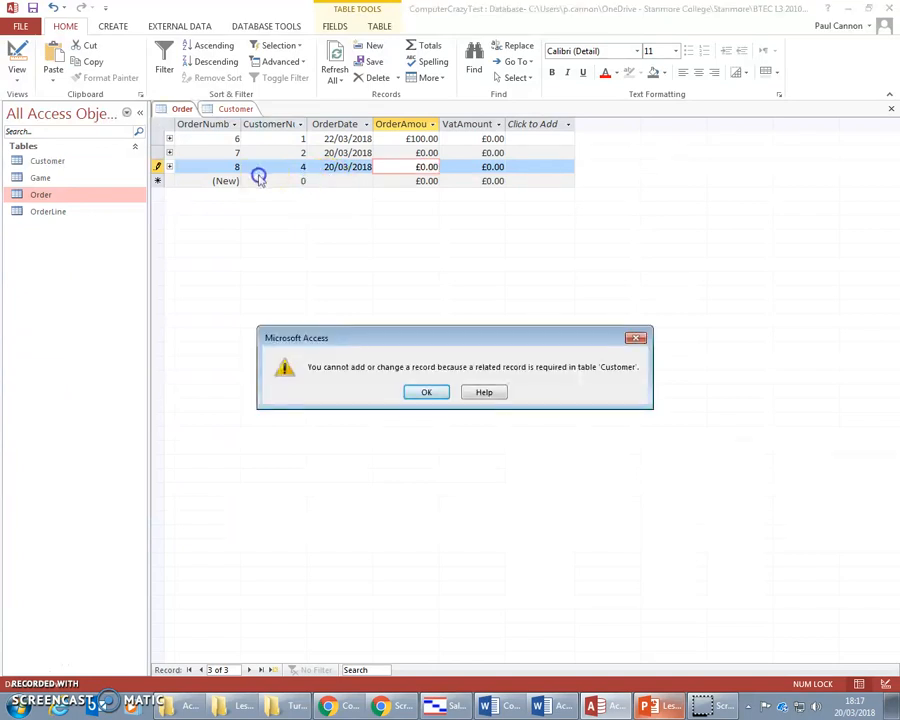
{"action": "left_click_drag", "start_coordinate": [373, 328], "coordinate": [379, 228]}
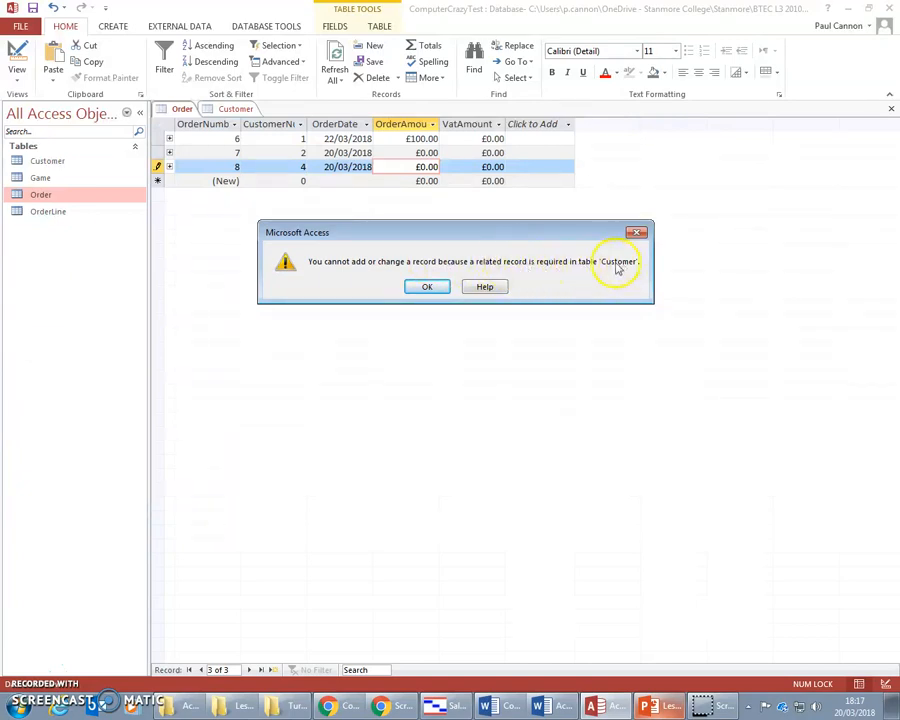
{"action": "left_click", "coordinate": [424, 285]}
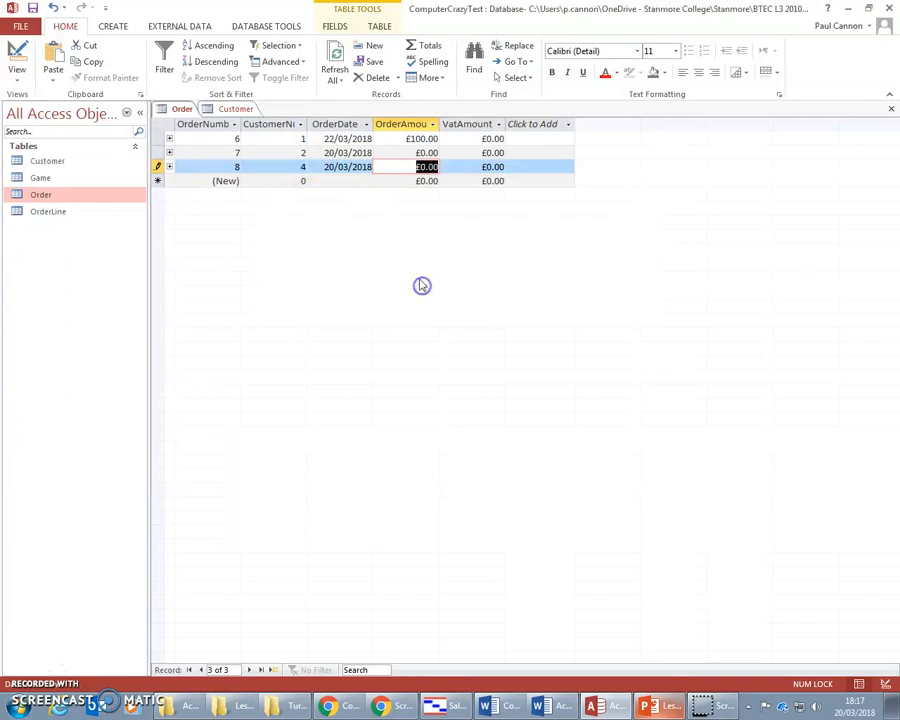
- Set the new order's customer number to 3
{"action": "left_click", "coordinate": [304, 166]}
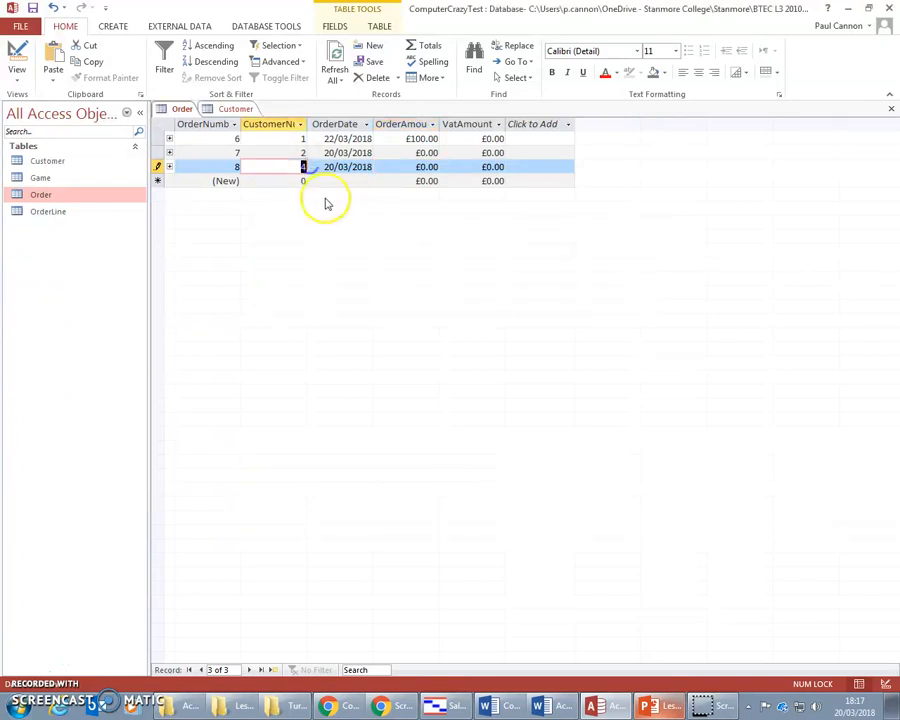
{"action": "type", "text": "3"}
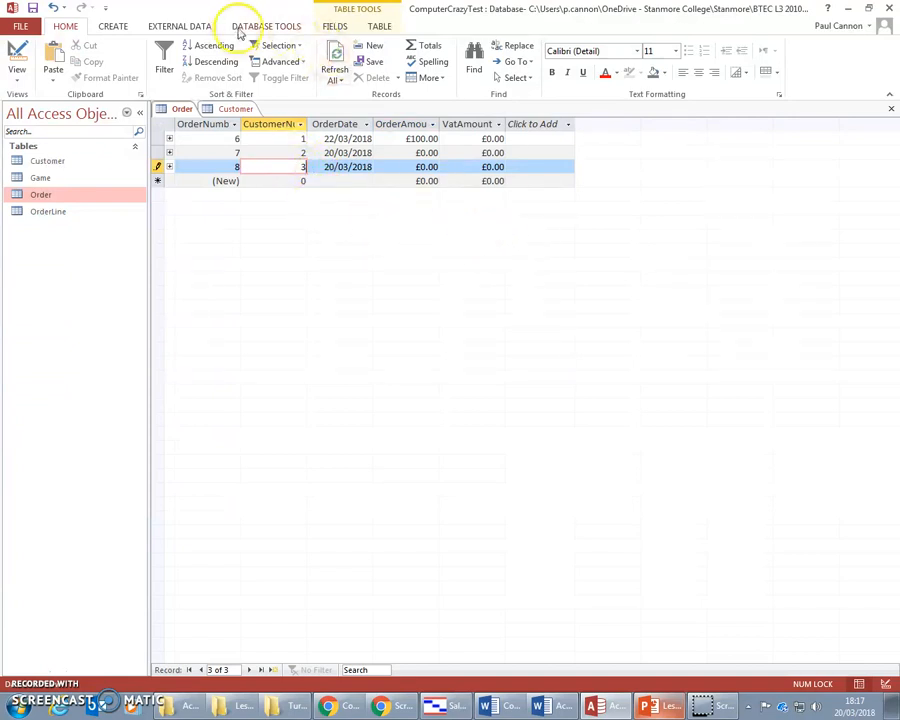
- Open the database's relationships layout
{"action": "left_click", "coordinate": [245, 27]}
{"action": "left_click", "coordinate": [163, 66]}
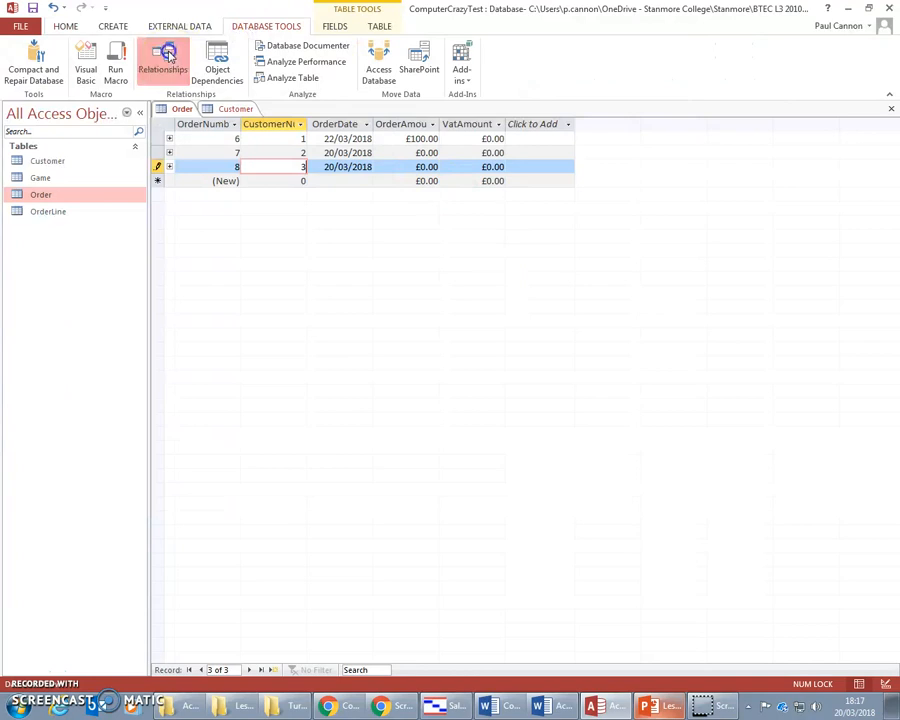